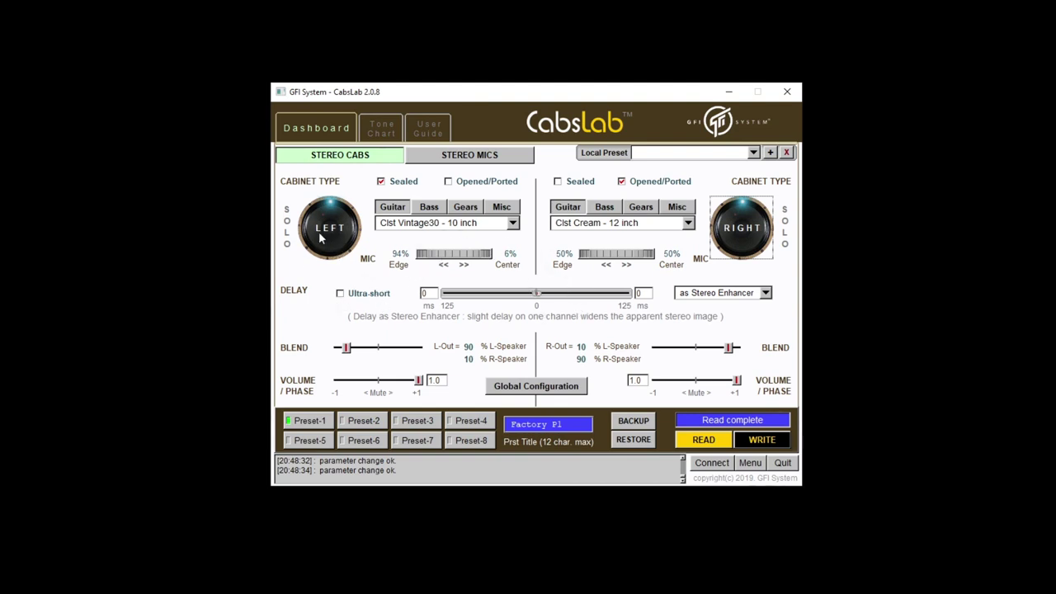
Step: Solo the left cabinet and set its guitar speaker to Jens Vintage C - 12 inch
click(325, 238)
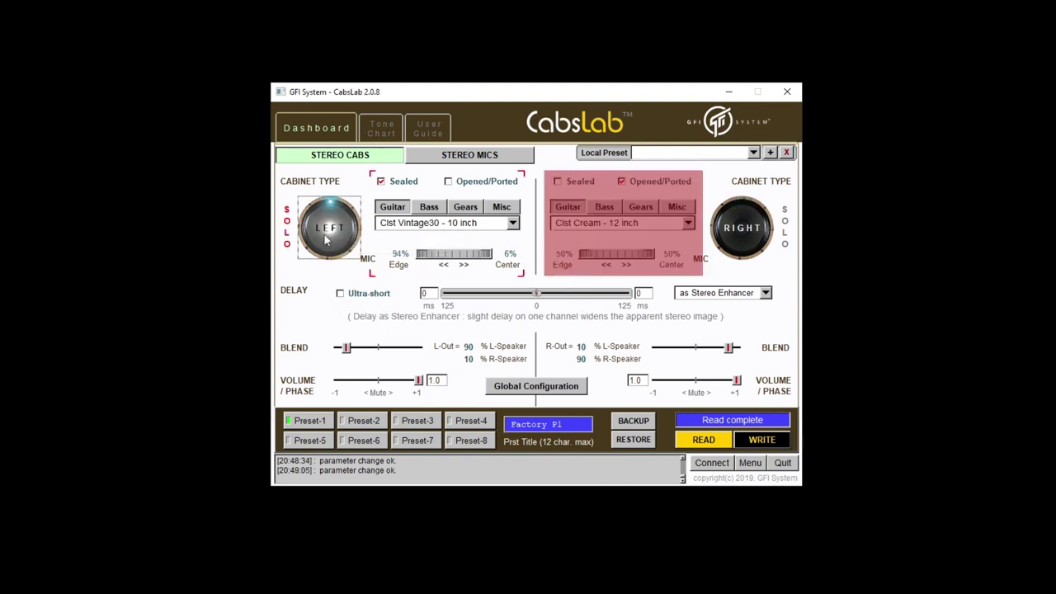
click(415, 226)
mouse_move(359, 235)
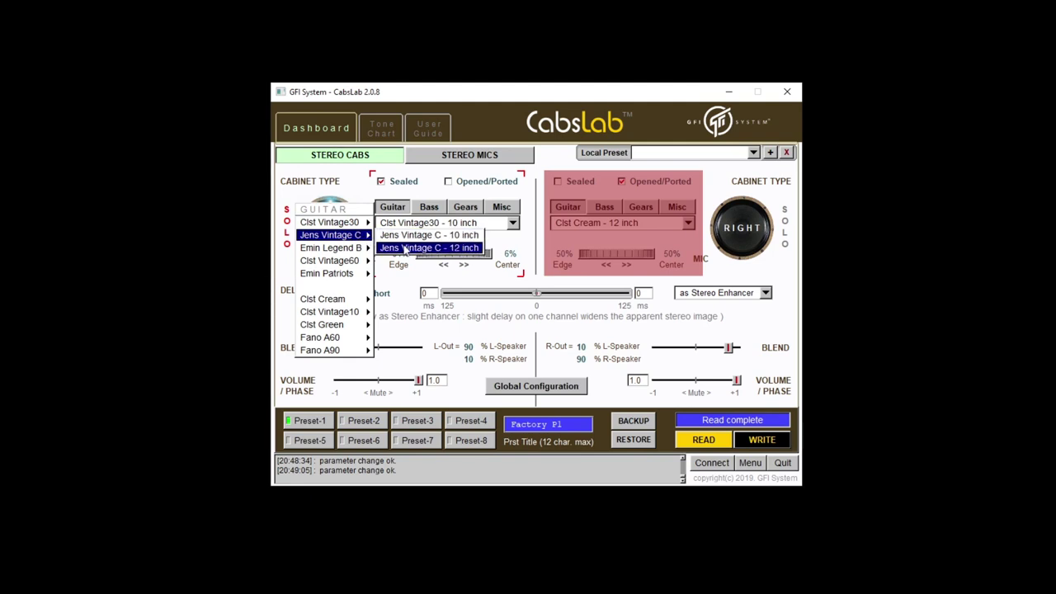
click(405, 248)
Step: Audition Clst Green - 12 inch and Clst Vintage10 - 12 inch as the left cabinet's guitar speaker
click(404, 230)
mouse_move(337, 313)
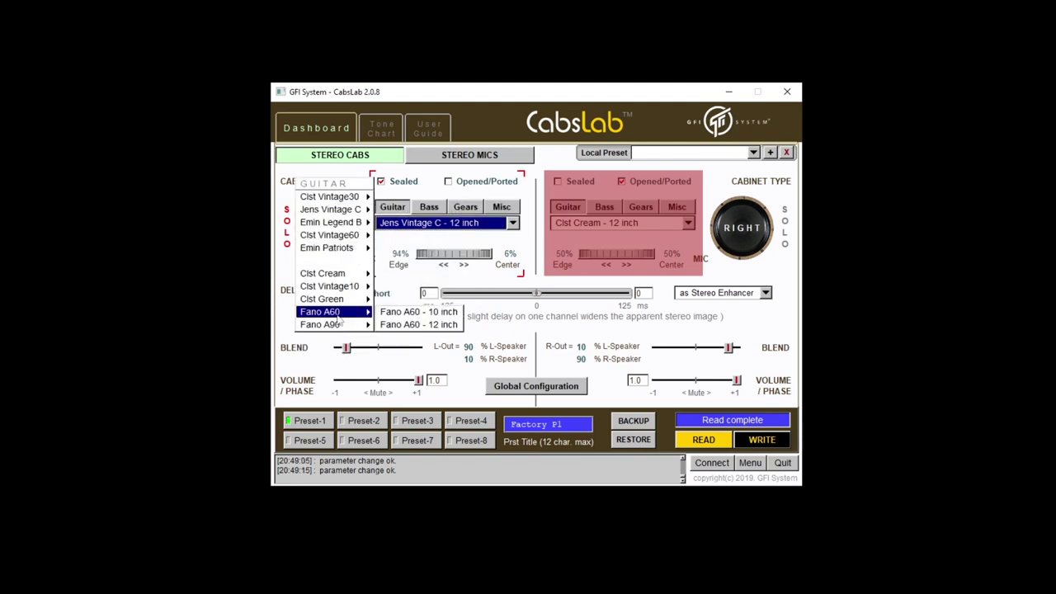
click(404, 311)
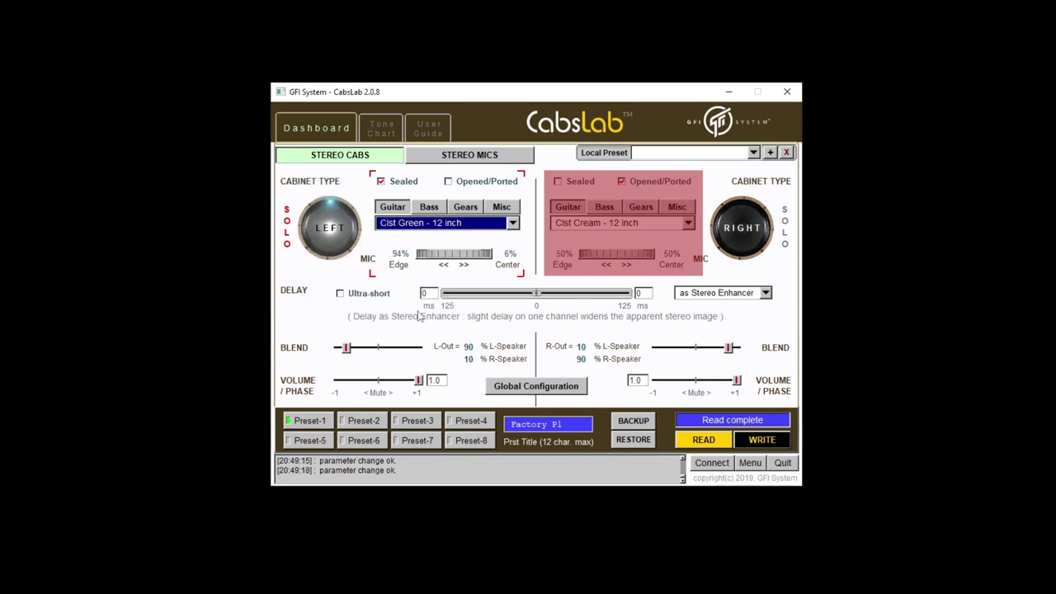
click(424, 226)
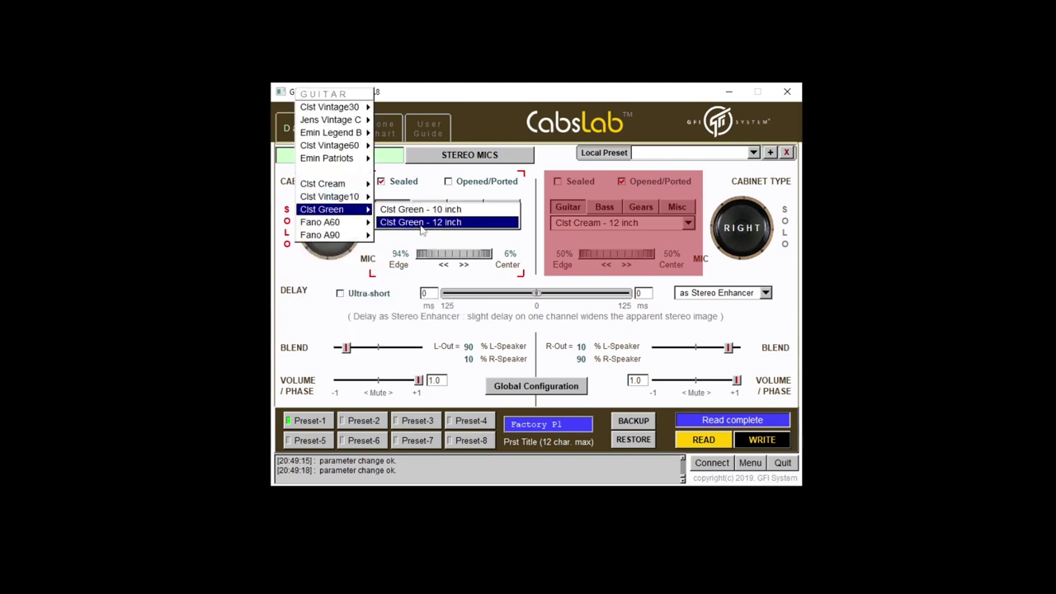
mouse_move(350, 204)
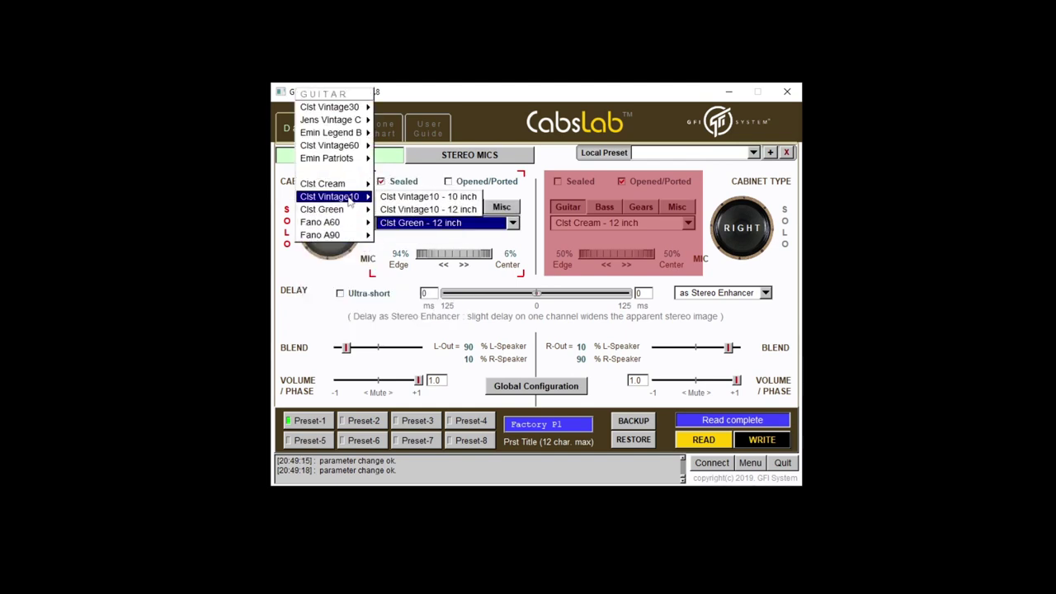
click(394, 210)
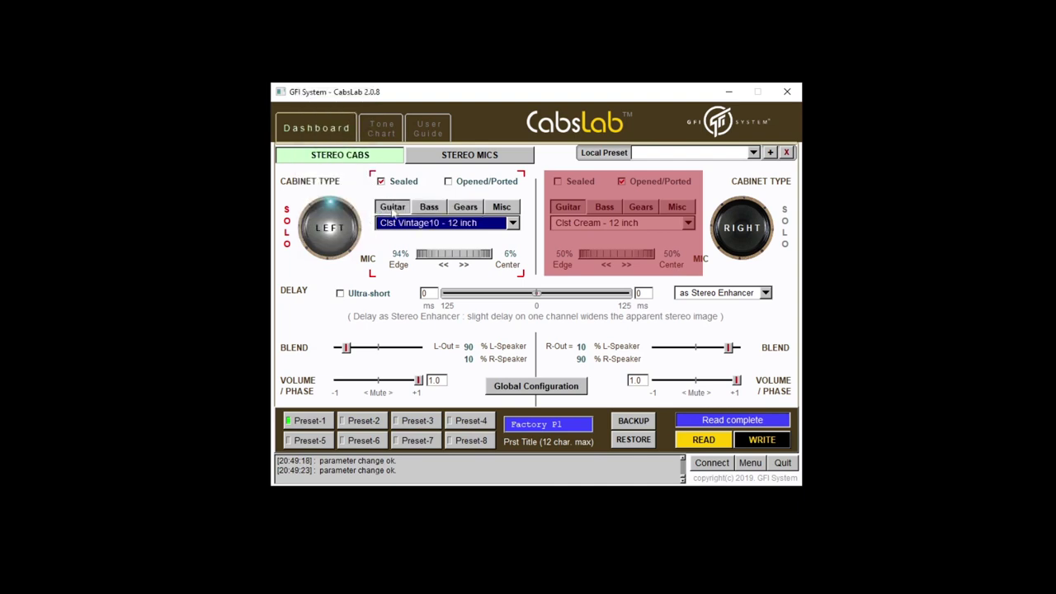
Step: Switch the left cabinet to bass speakers, trying Emin Legend B810 - 10 inch and settling on Jens Smooth - 15 inch
click(427, 209)
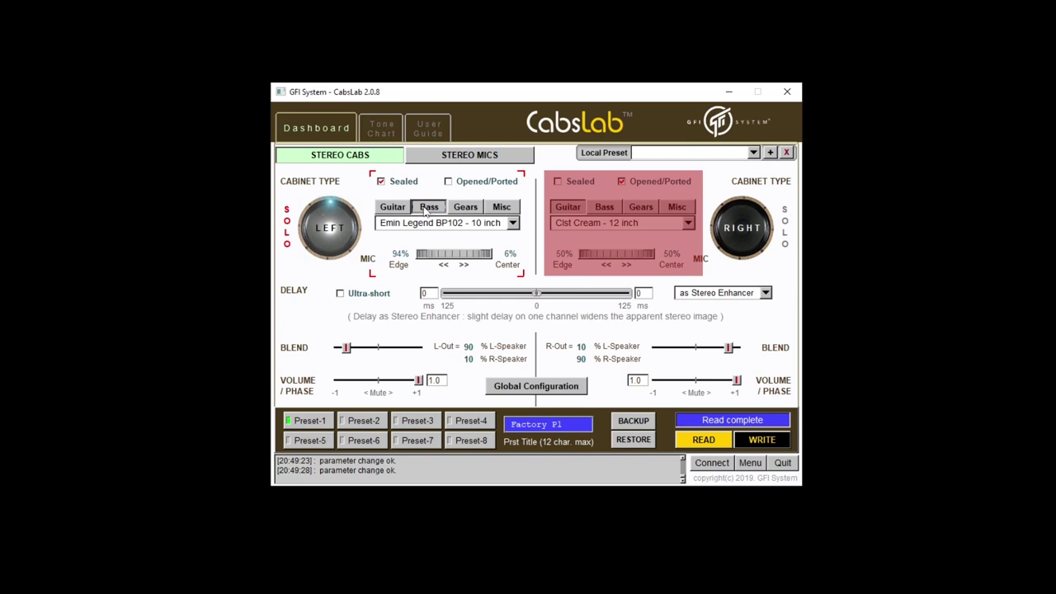
click(417, 228)
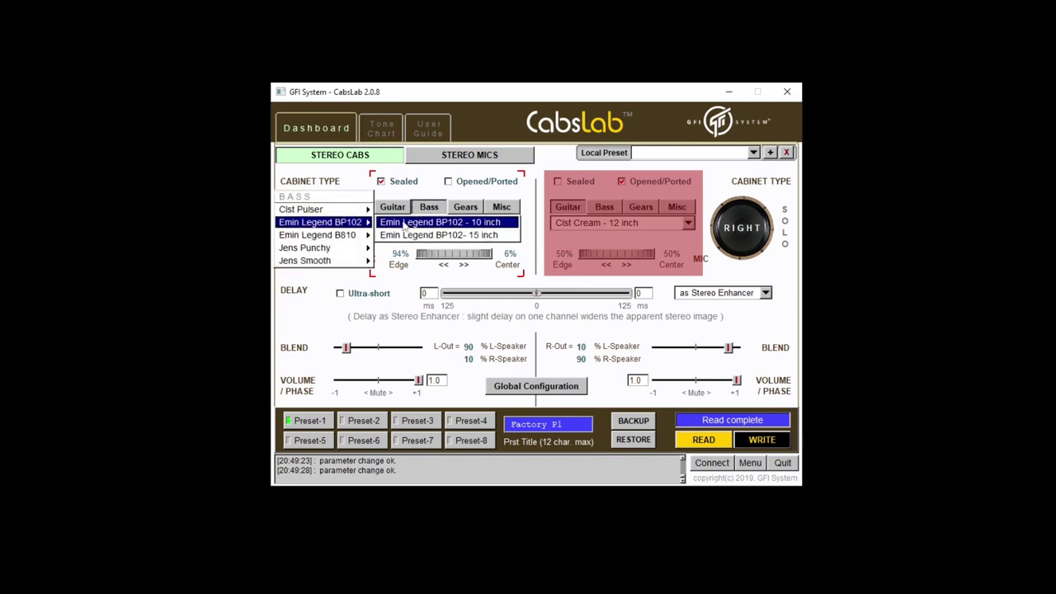
mouse_move(356, 237)
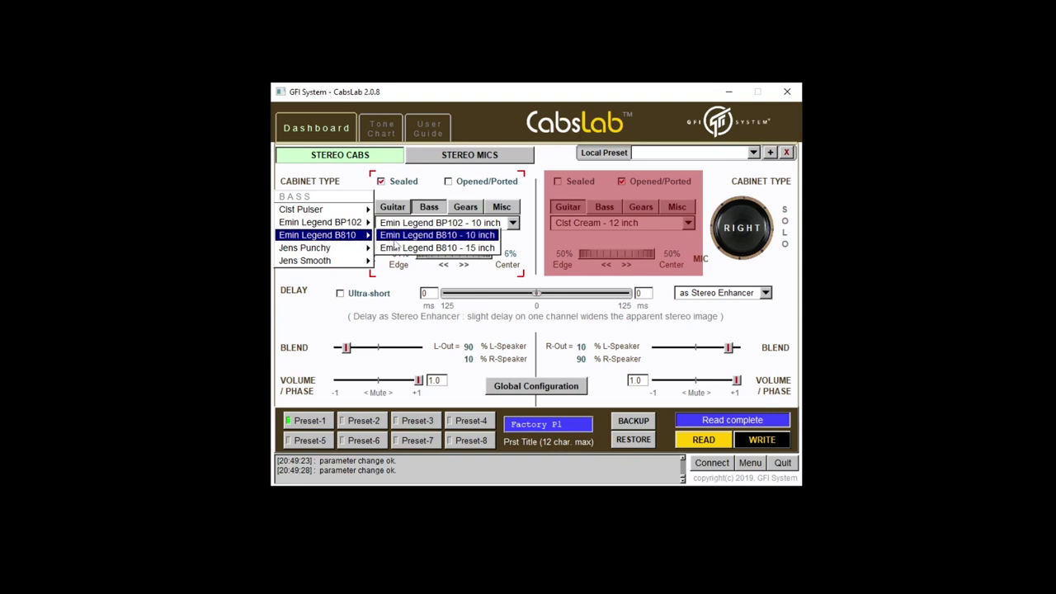
click(395, 243)
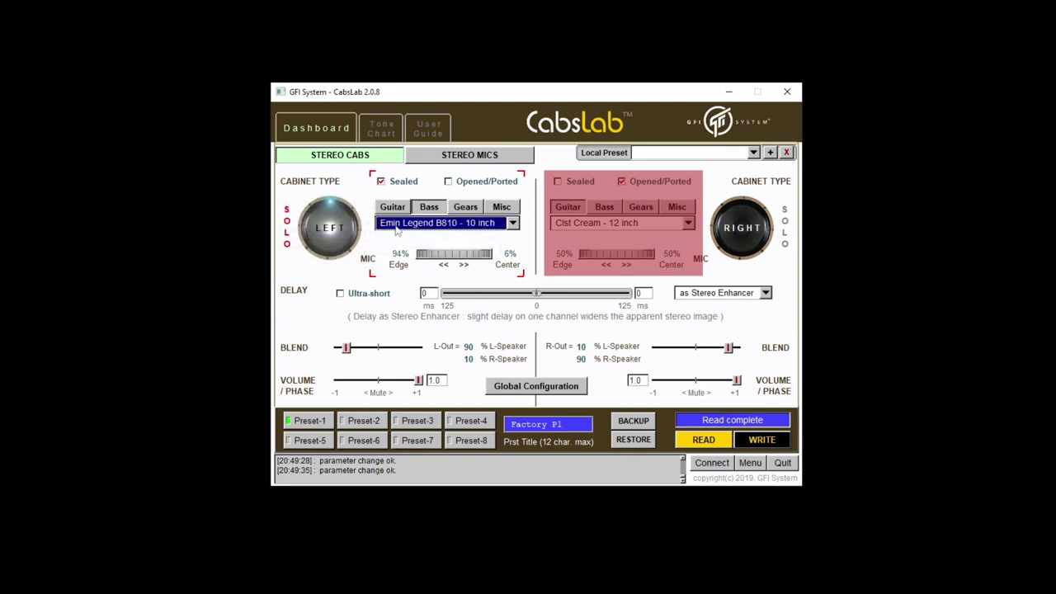
click(396, 232)
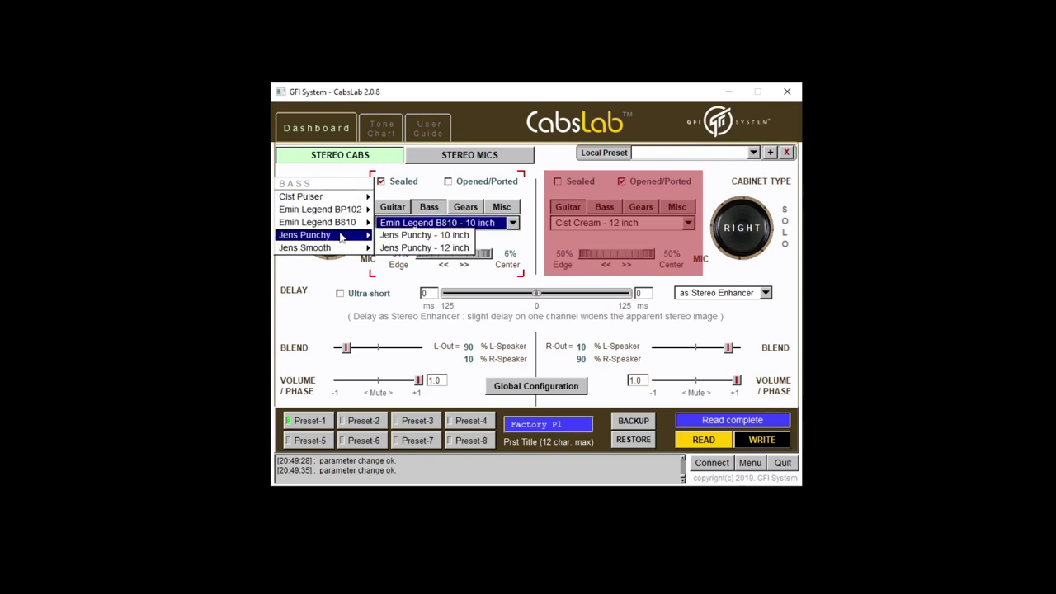
mouse_move(330, 247)
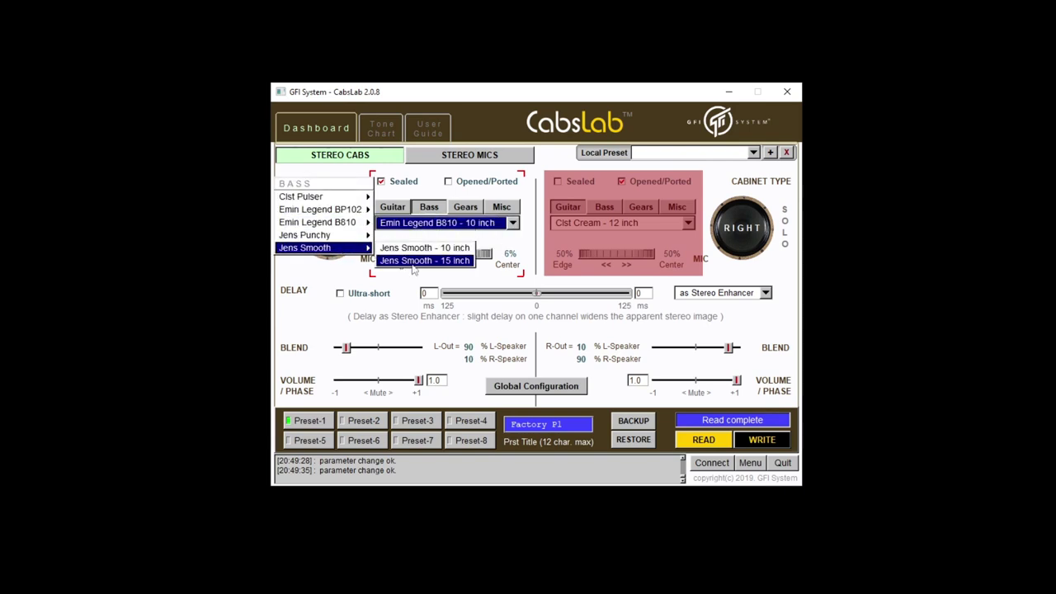
click(409, 260)
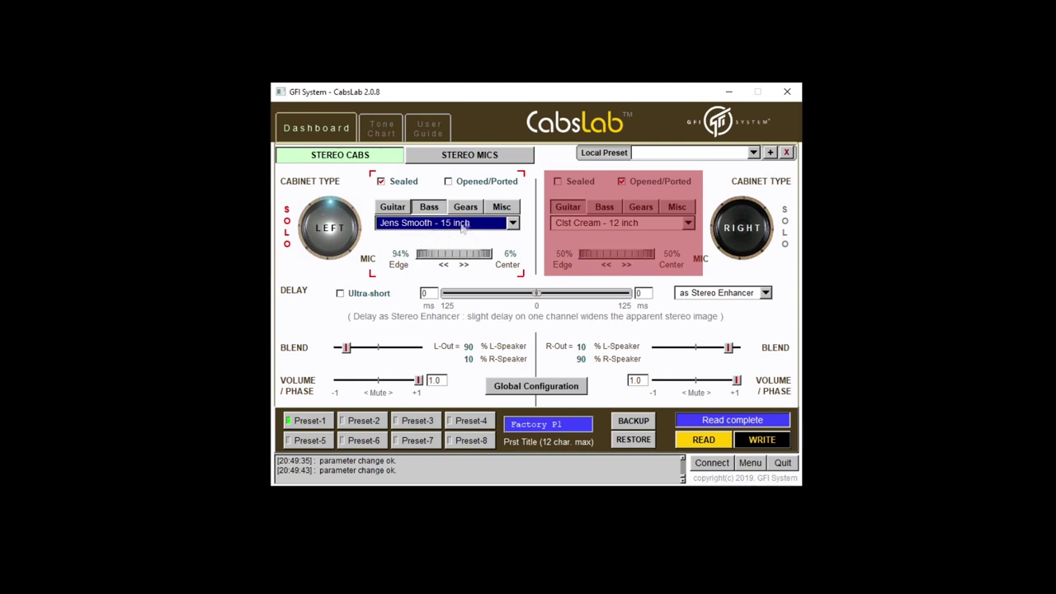
Step: Switch the left cabinet to the Gears category and choose Palm09 - Bright
click(466, 207)
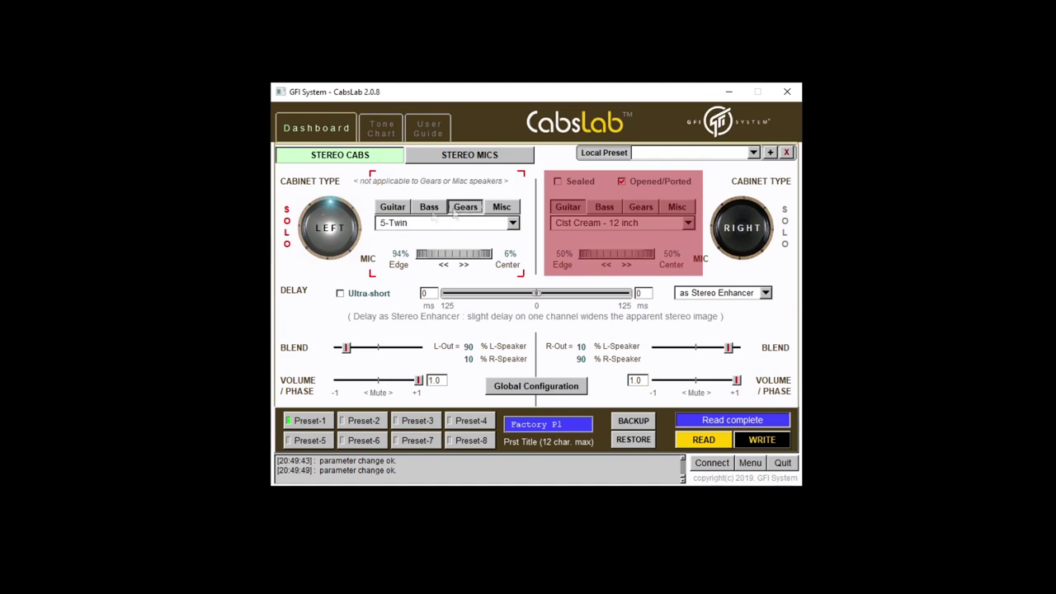
click(407, 227)
click(407, 222)
click(408, 223)
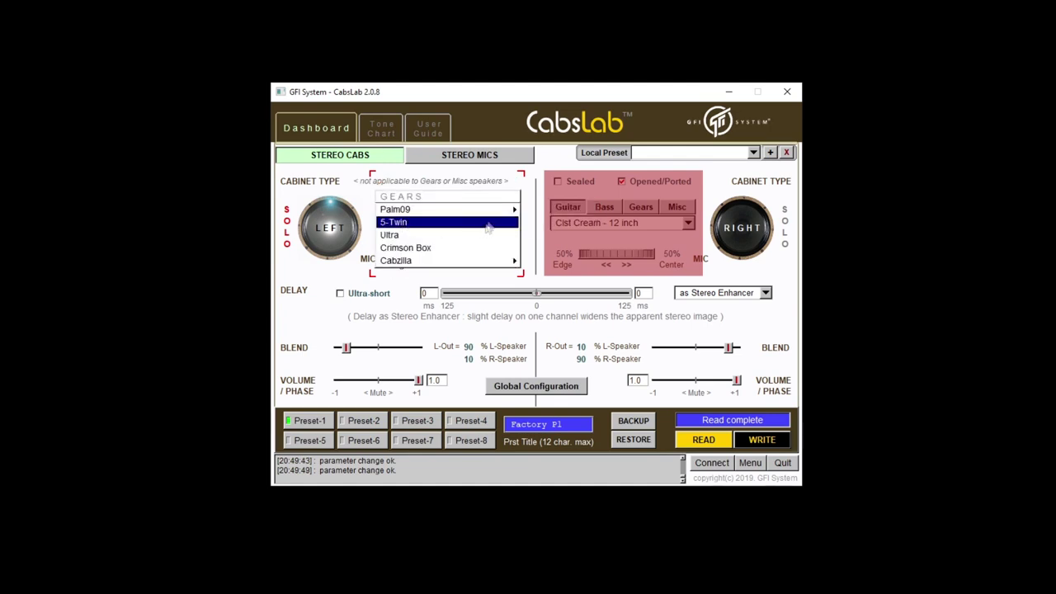
mouse_move(487, 209)
click(549, 210)
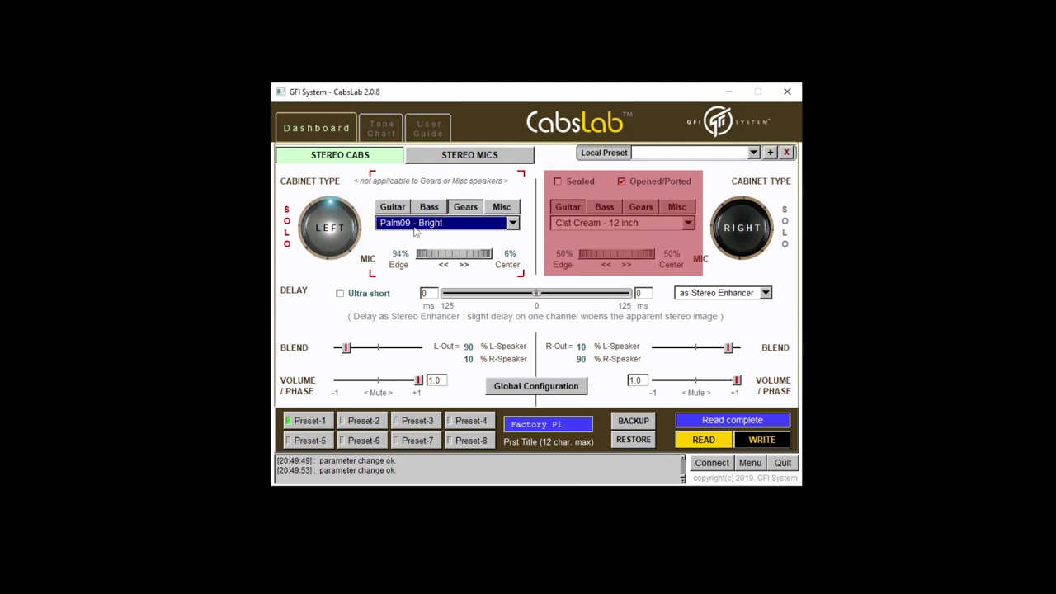
Step: Audition the 5-Twin and Ultra models from the Gears category on the left cabinet
click(415, 230)
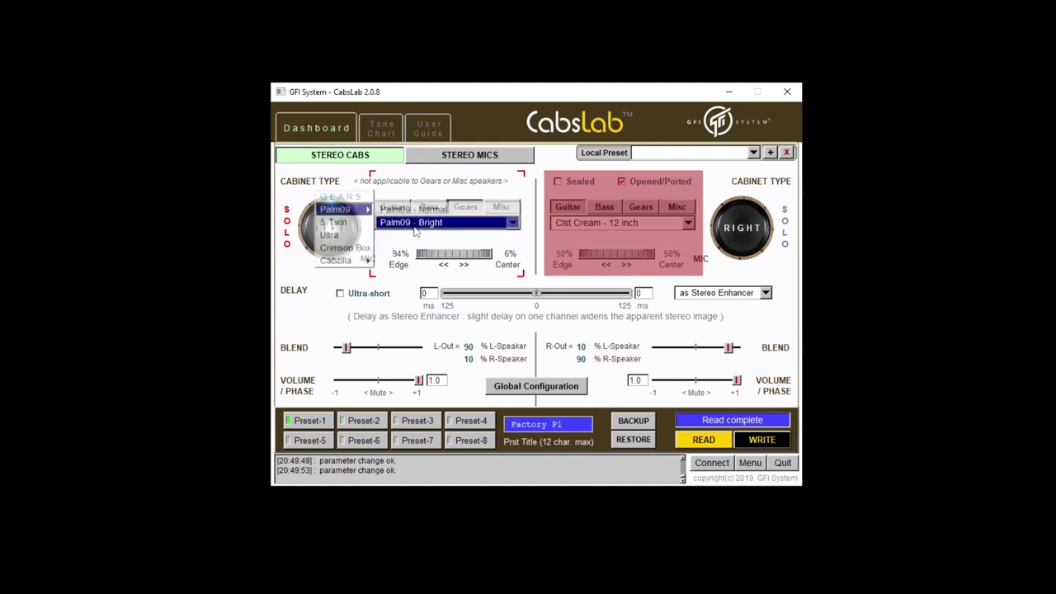
click(341, 225)
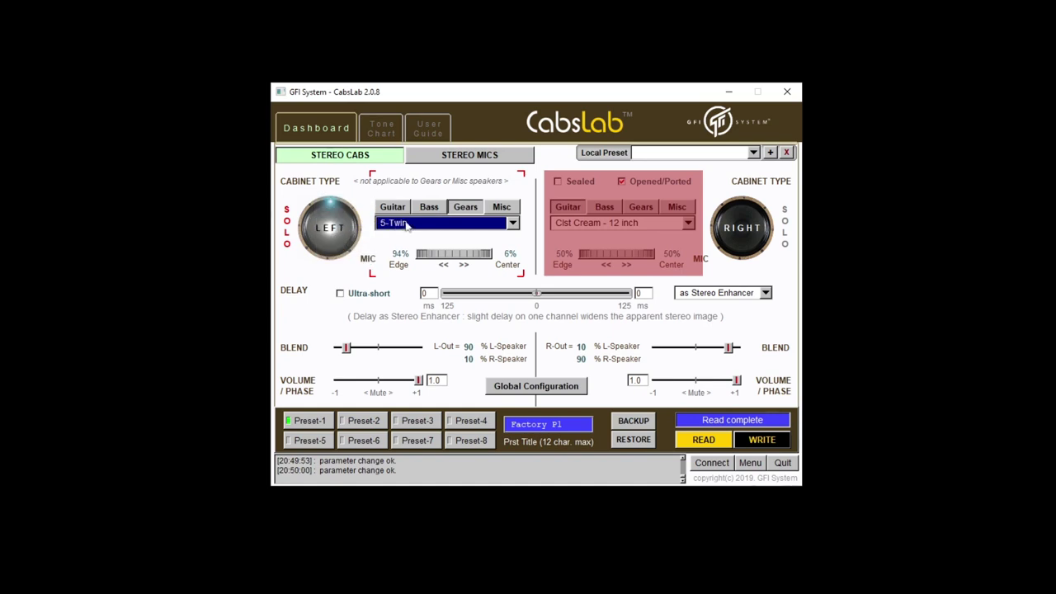
click(406, 227)
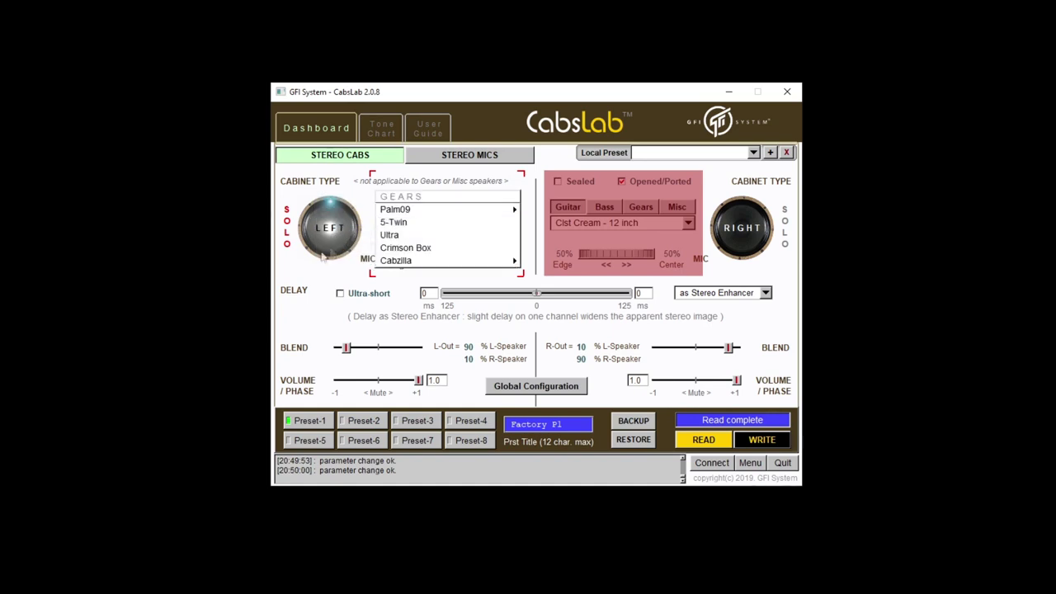
click(451, 240)
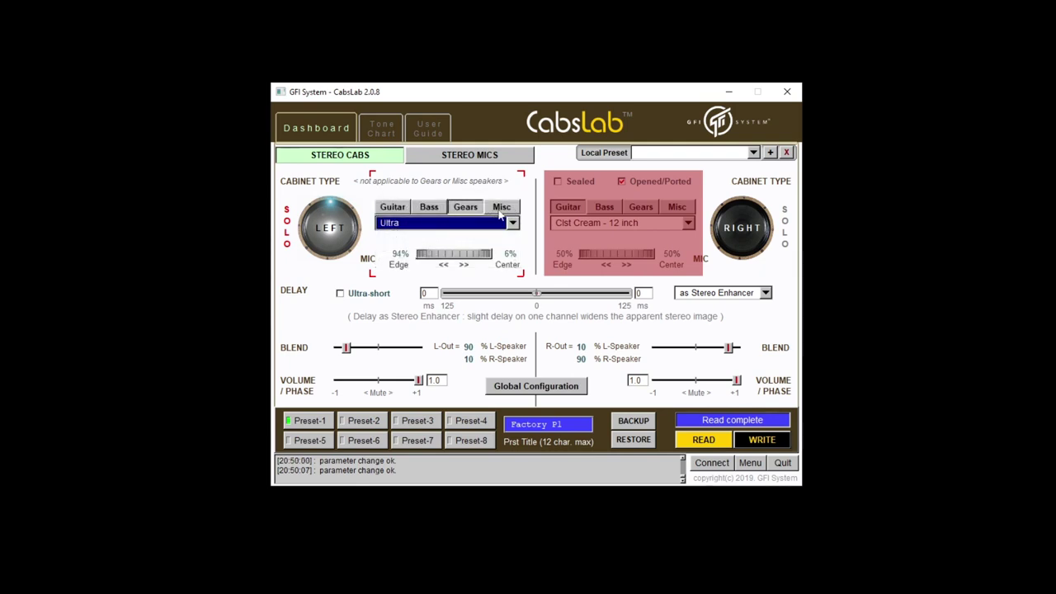
Step: Switch the left cabinet to the Misc category and choose Telephone - Type-C
click(500, 209)
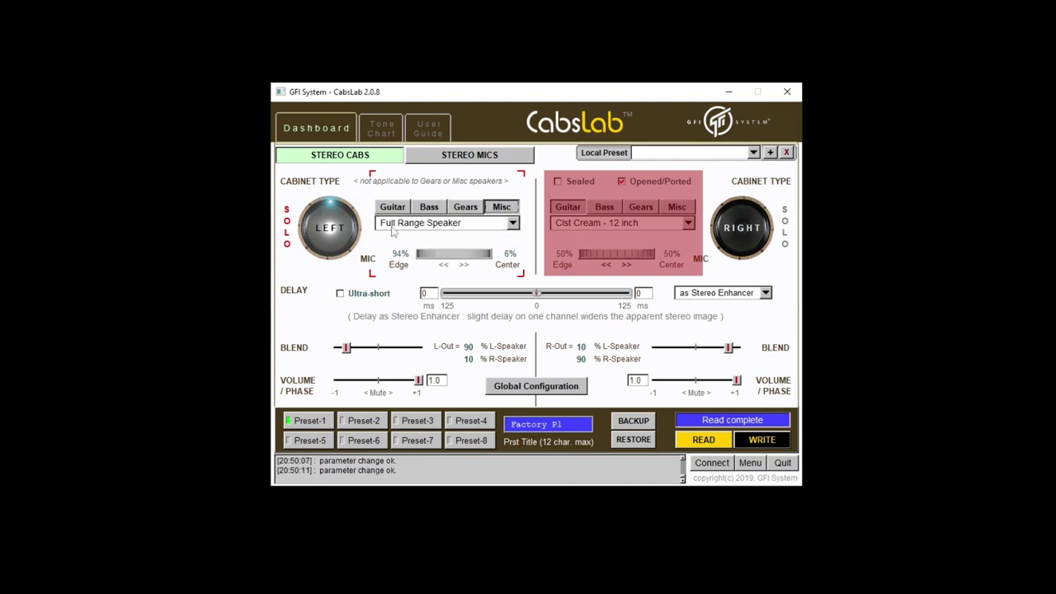
click(393, 225)
mouse_move(401, 237)
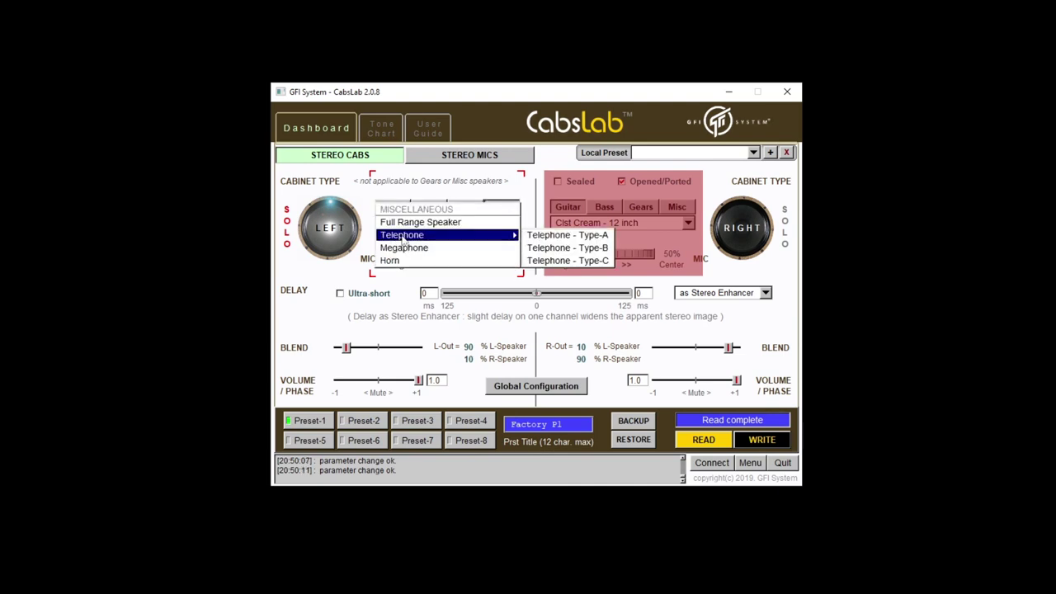
click(542, 260)
Step: Audition the Megaphone and Horn models from the Misc category on the left cabinet
click(415, 231)
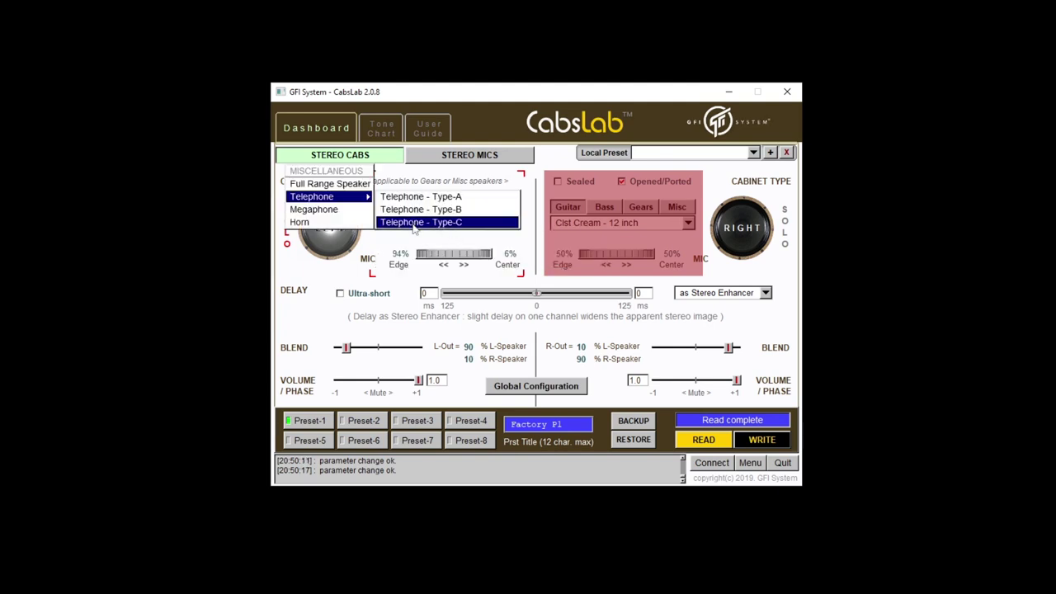
key(Down)
key(Return)
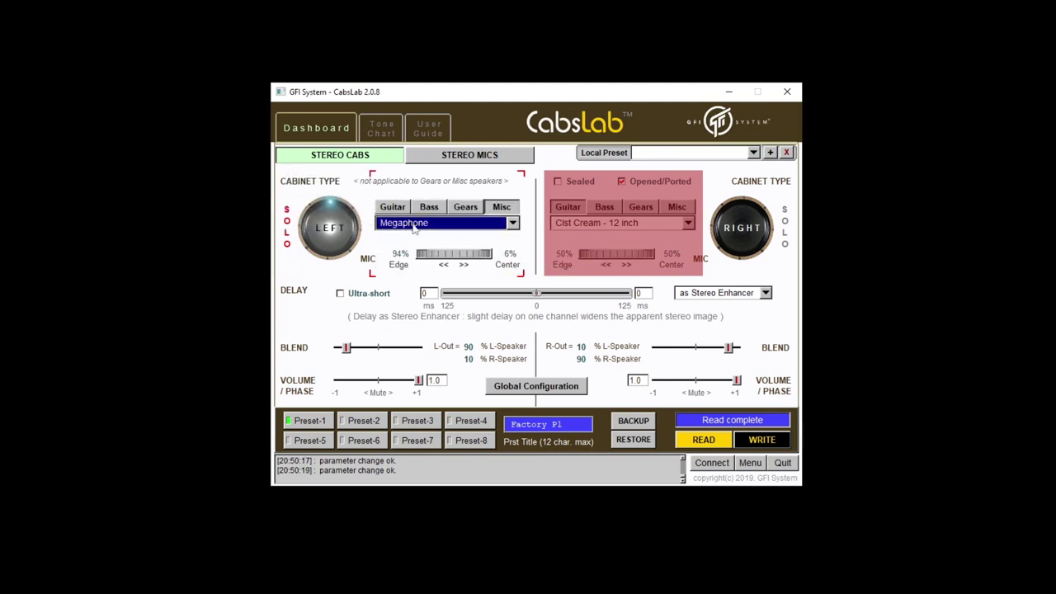
click(415, 230)
click(415, 236)
Step: Return the left cabinet to its bass speaker, compare Opened/Ported with Sealed, keep Sealed, and turn off the left solo
click(429, 207)
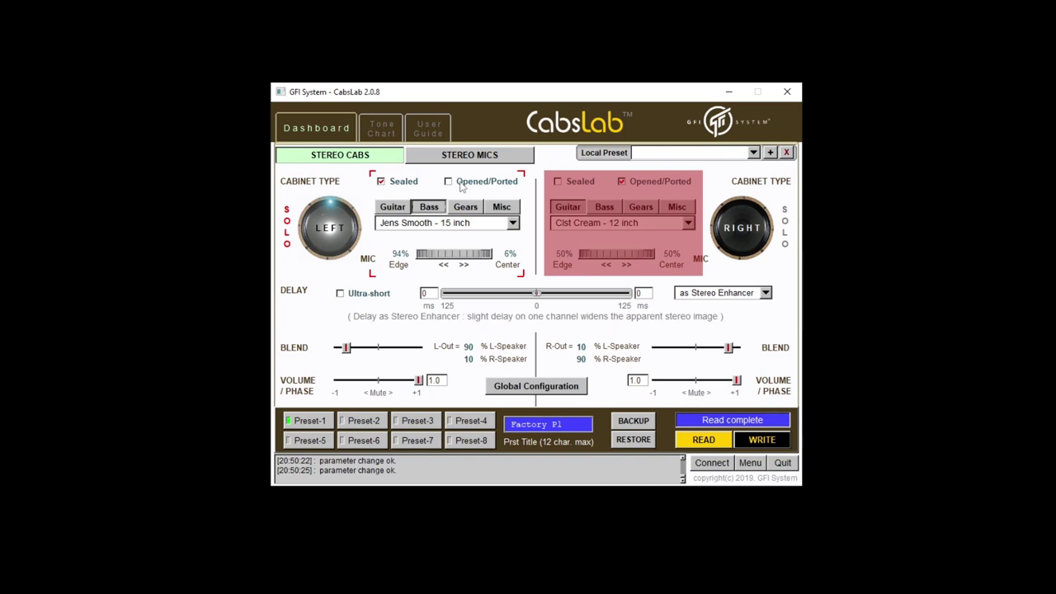
click(462, 187)
click(397, 187)
click(320, 238)
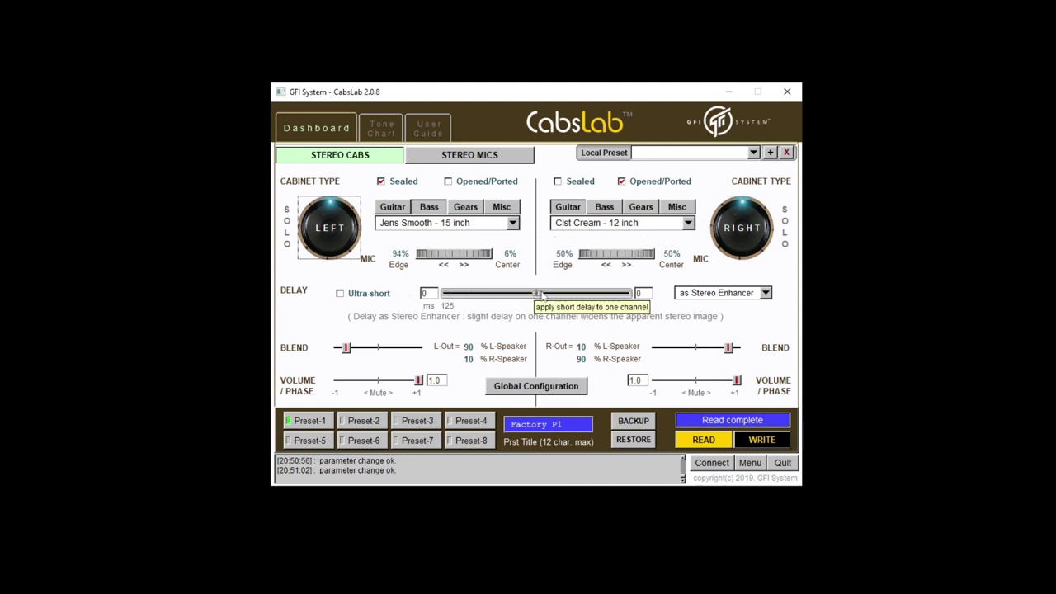
Step: Try right-channel stereo enhancer delays of 8 ms up to 125 ms, and return the delay to 0
drag(538, 295, 546, 300)
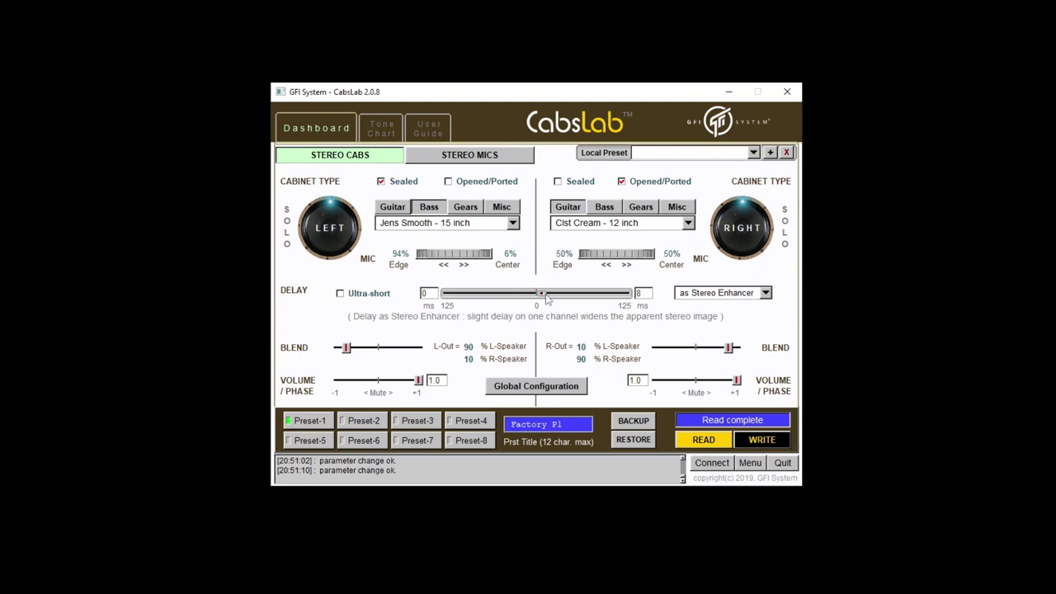
drag(546, 298, 595, 299)
drag(594, 297, 574, 298)
drag(575, 297, 635, 304)
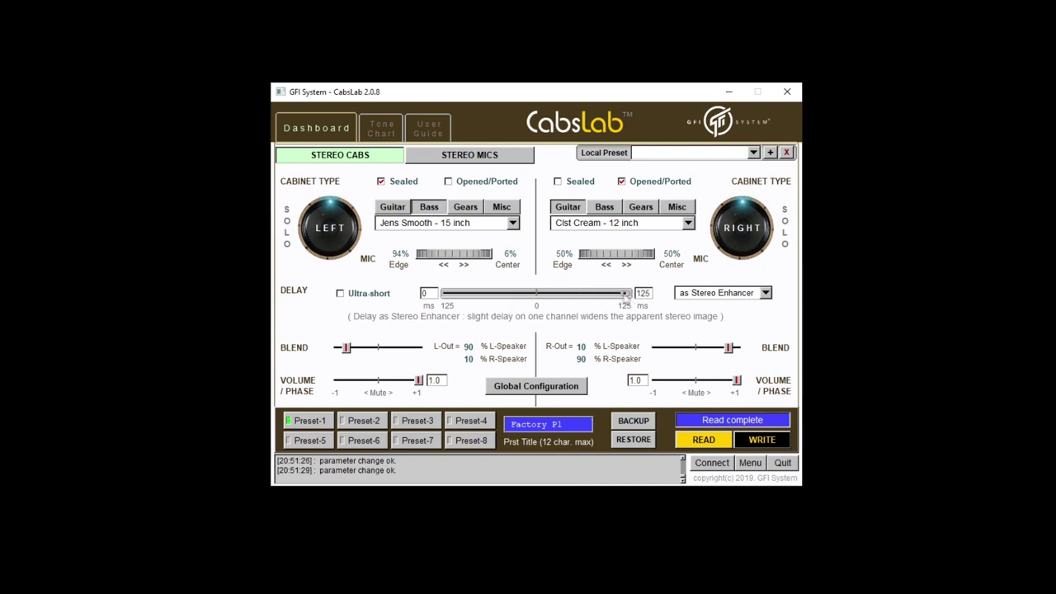
drag(625, 296, 541, 297)
Step: Blend each output to 71% of its own speaker and 29% of the opposite one, and sweep the right volume back to 1.0
drag(342, 350, 361, 350)
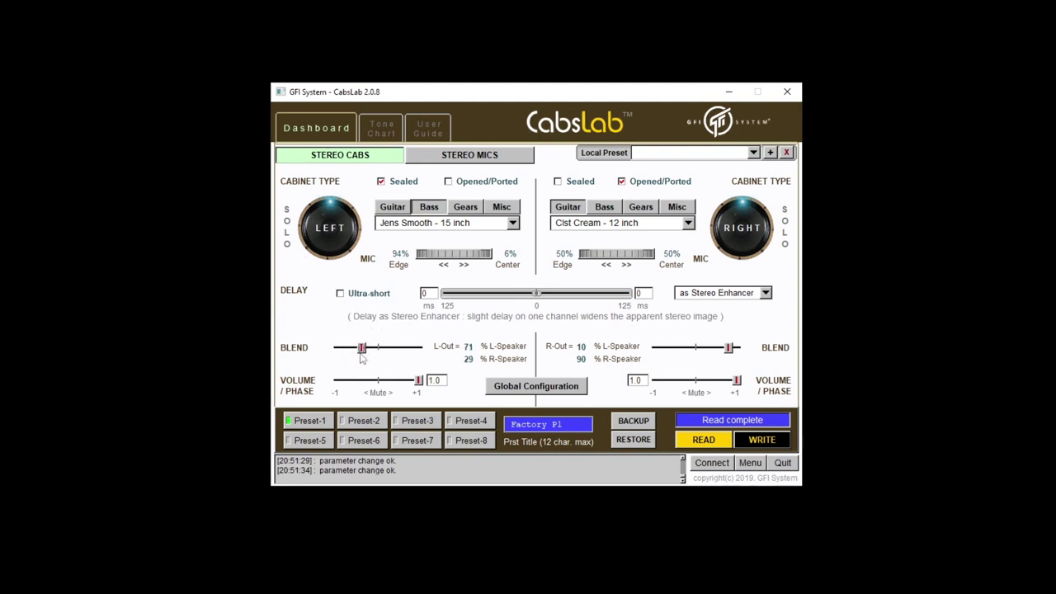
drag(734, 353, 715, 353)
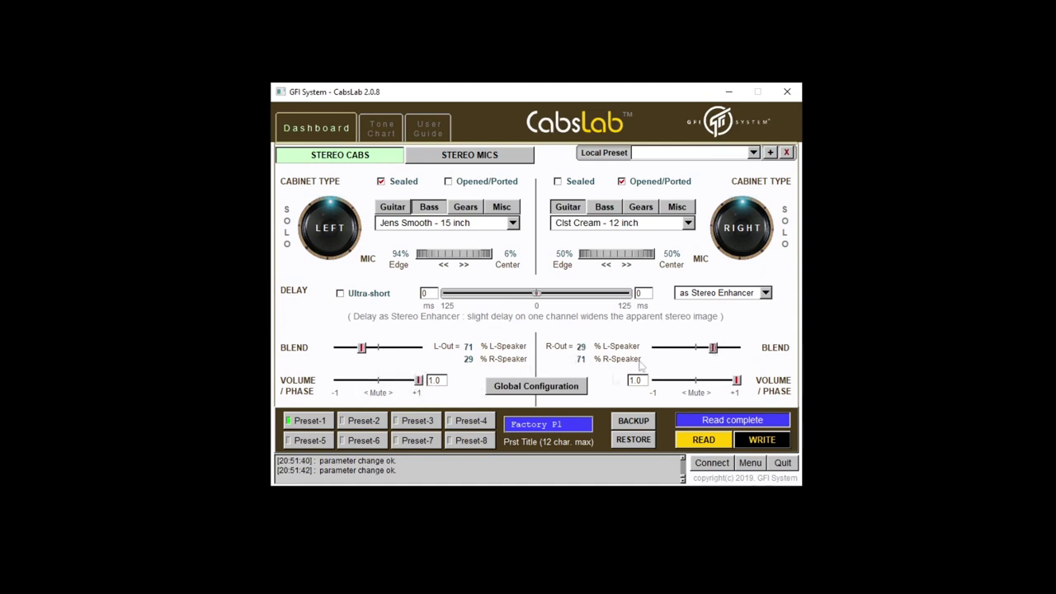
drag(737, 382, 631, 381)
drag(657, 383, 743, 384)
Step: Switch to Stereo Mics mode and set the room's Time to 8 and Depth to 16
click(474, 158)
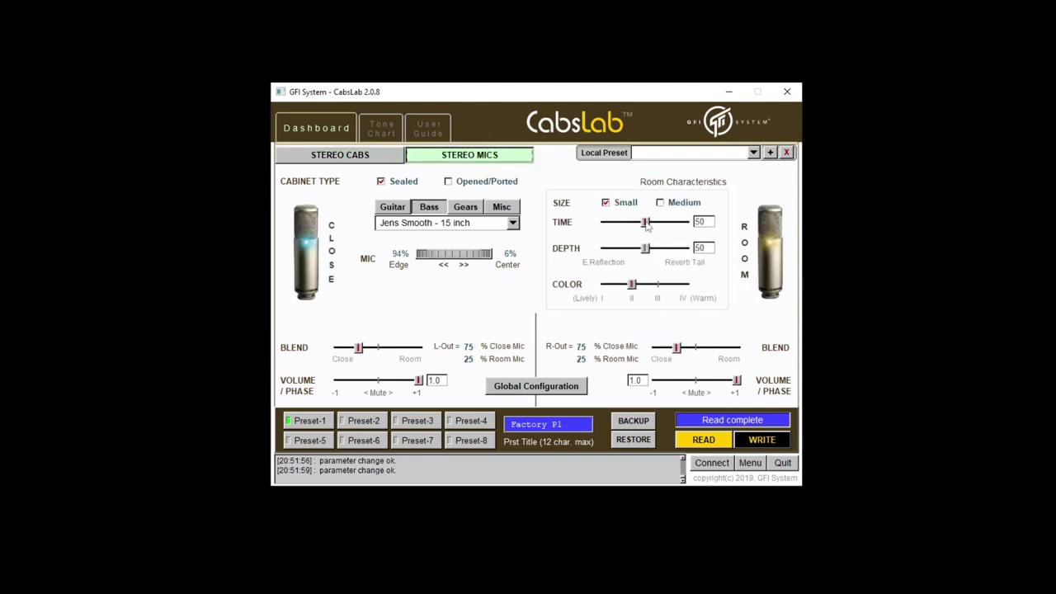
drag(648, 224, 627, 225)
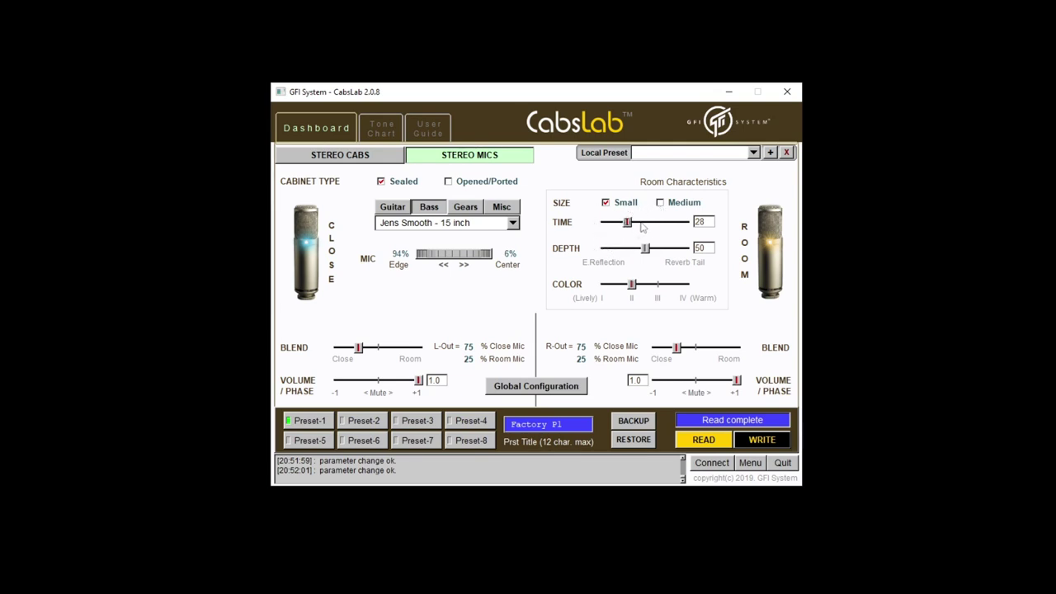
drag(628, 223, 733, 230)
drag(685, 223, 620, 250)
Step: Set the room's Color to IV (Warm) and its Size to Medium
drag(637, 295, 671, 295)
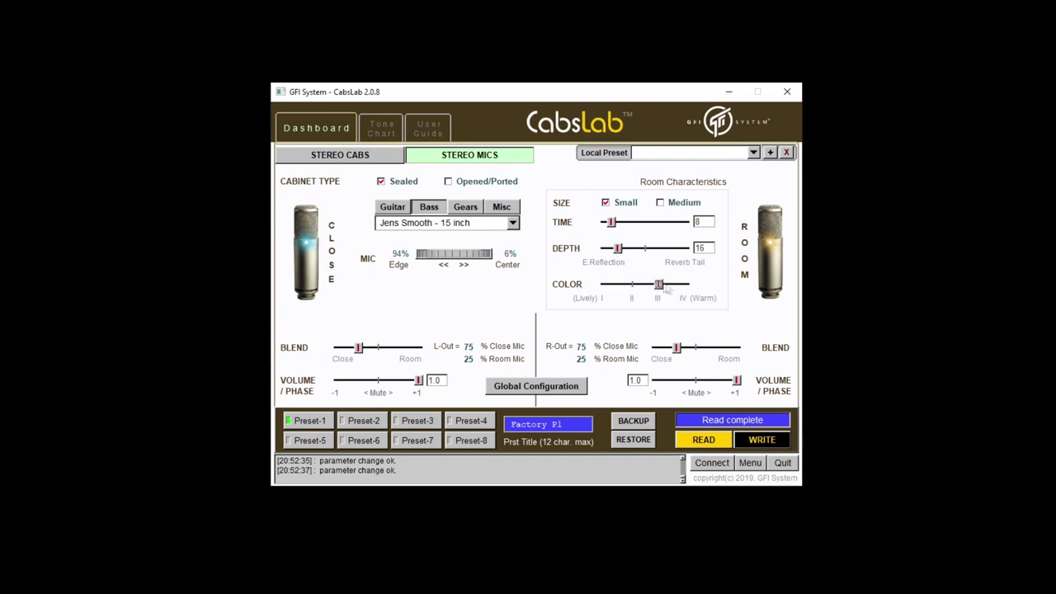
drag(663, 288, 687, 288)
click(663, 205)
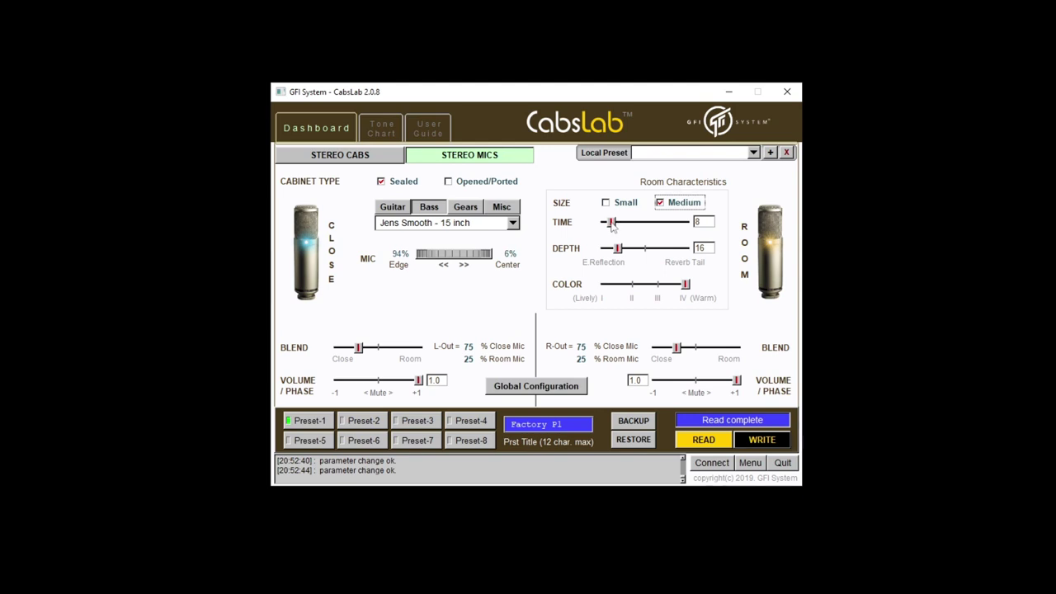
Step: Set the room's Time to 89 and Depth to 70, and change its Color to III after trying II
drag(610, 224, 677, 223)
drag(617, 248, 658, 248)
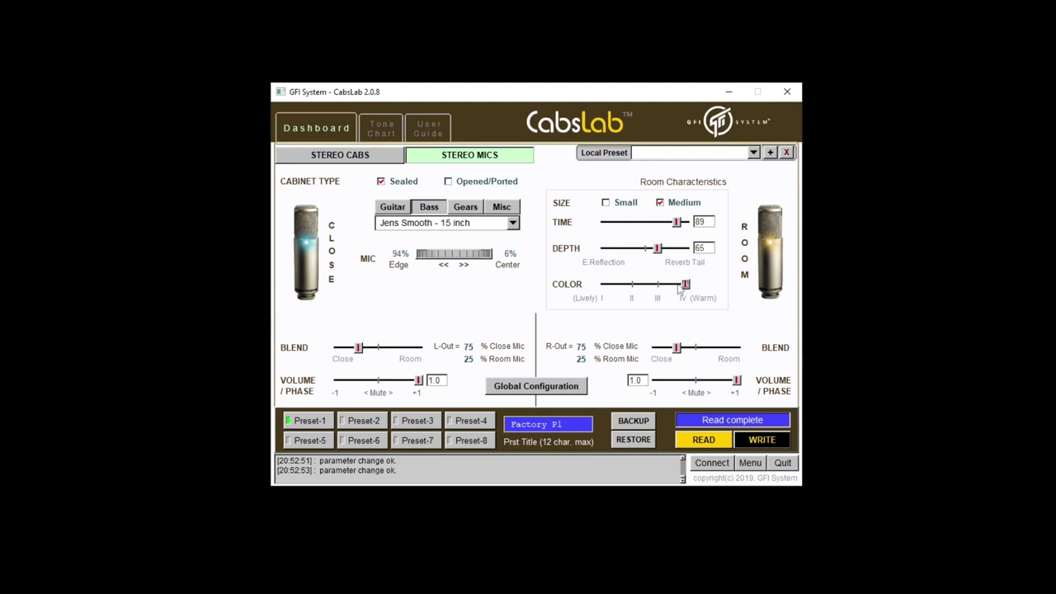
drag(684, 286, 634, 286)
drag(633, 285, 659, 288)
drag(658, 250, 662, 250)
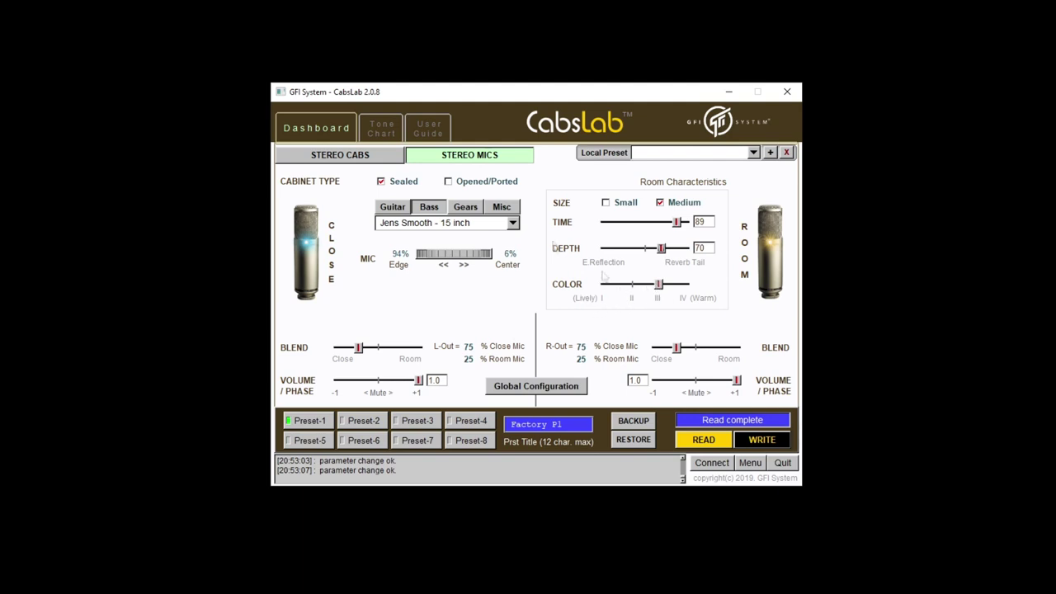
Step: Make the cabinet Opened/Ported and blend the left output to 71% close and 29% room mic, the right to 25% close and 75% room
click(488, 183)
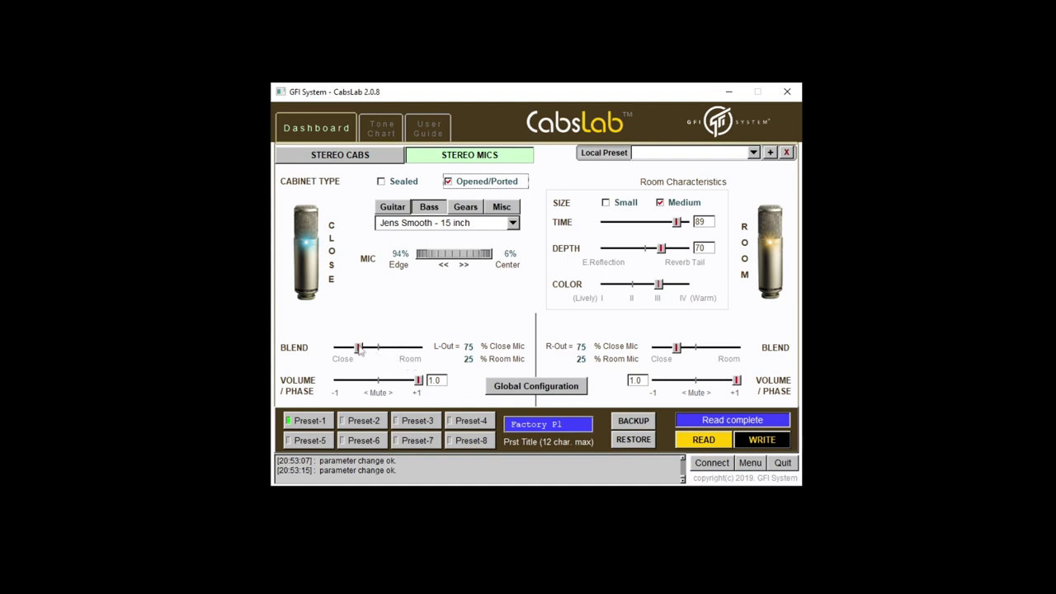
drag(360, 350, 380, 353)
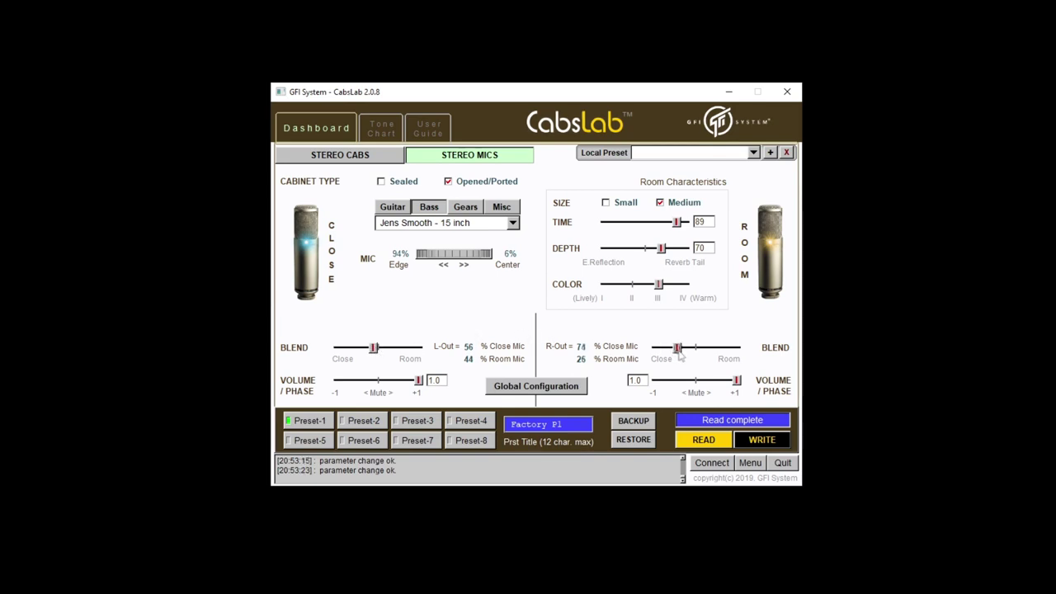
drag(677, 353, 697, 360)
drag(376, 352, 364, 351)
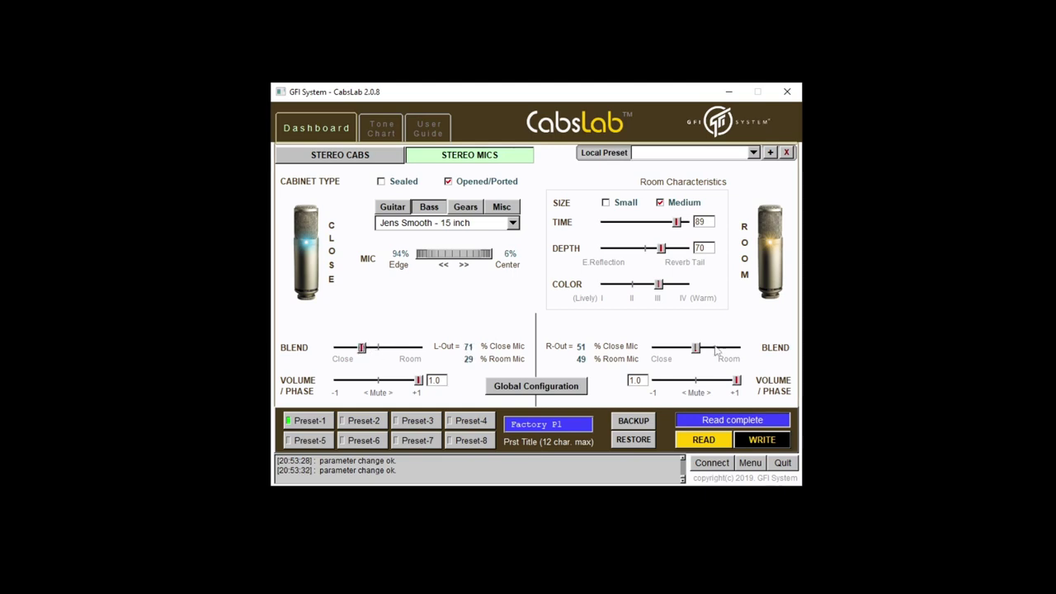
drag(696, 348, 720, 358)
Step: Examine the tone charts of the American and British guitar speakers, from Clst Vintage30 12 inch through Clst Green 12 inch
click(379, 133)
click(317, 184)
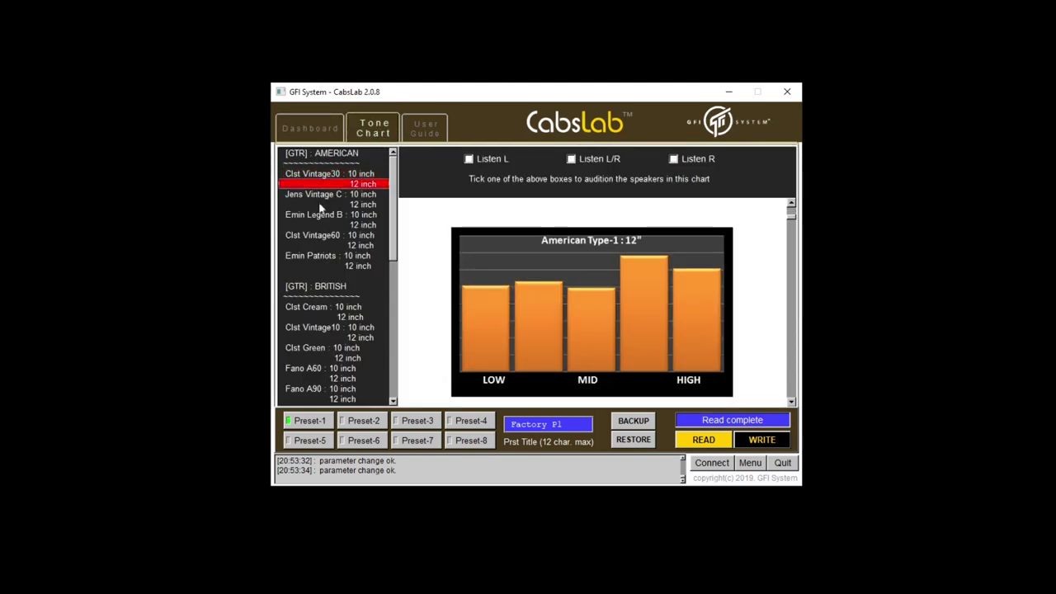
click(316, 204)
click(316, 216)
click(316, 236)
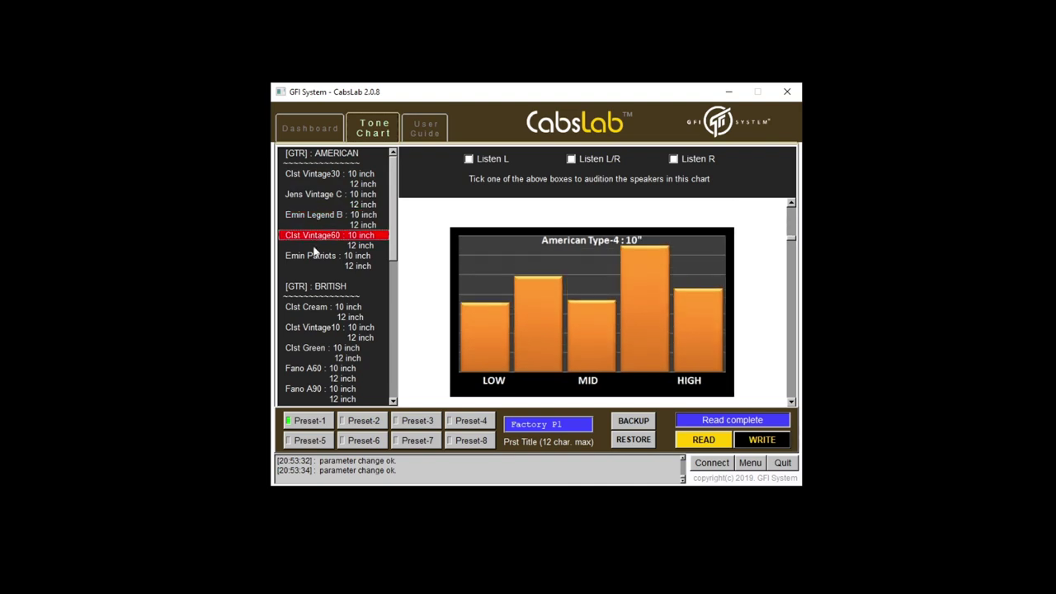
click(314, 247)
click(313, 258)
click(352, 308)
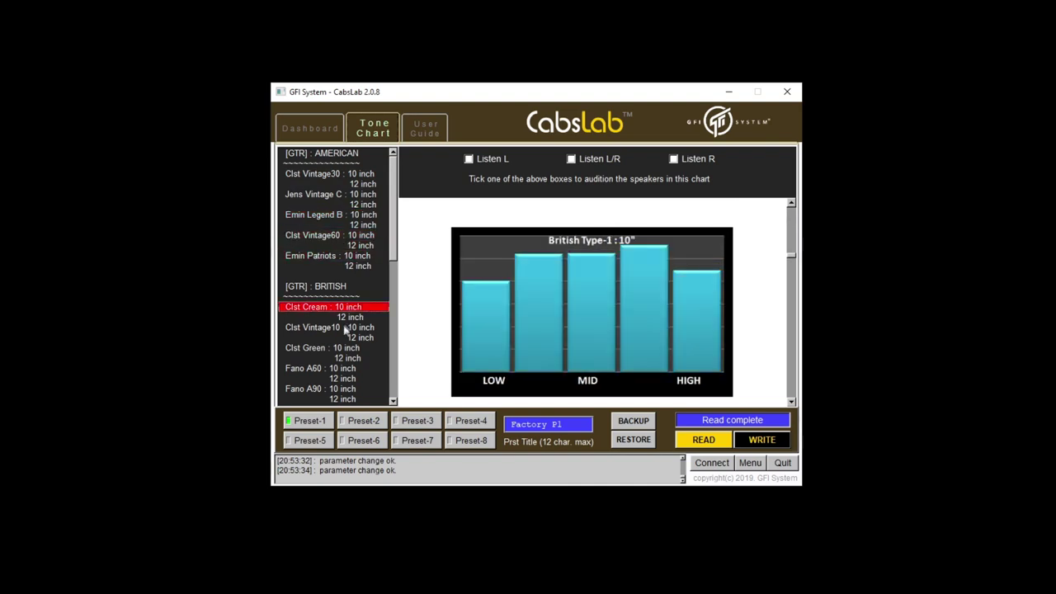
click(343, 338)
click(345, 358)
Step: Examine the tone charts of the Jens Smooth BS 12-inch bass speaker and the Palm09 and Crimson Box gear
scroll(343, 361, down, 3)
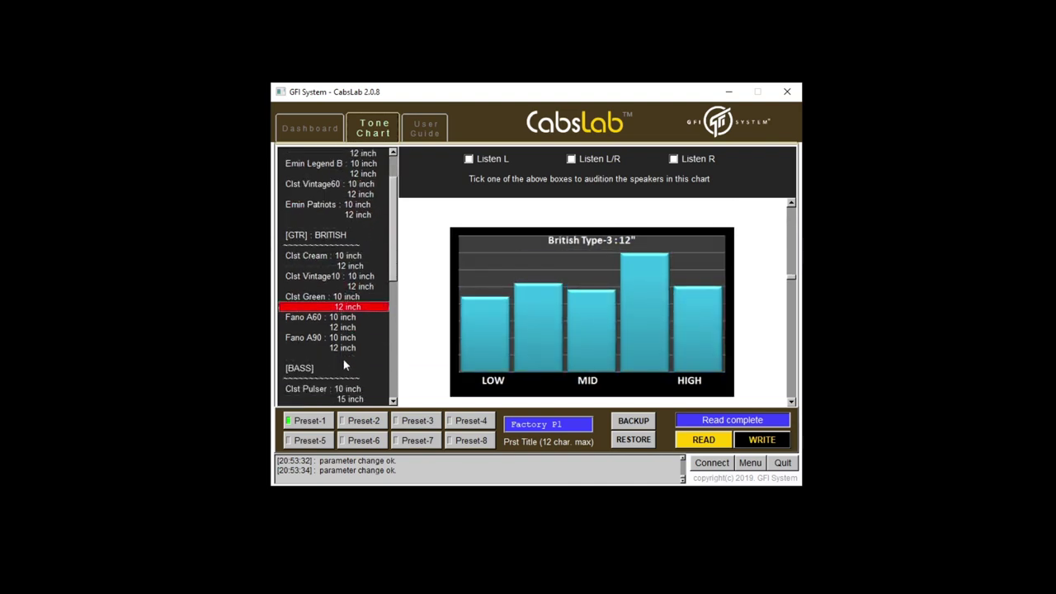
scroll(343, 361, down, 2)
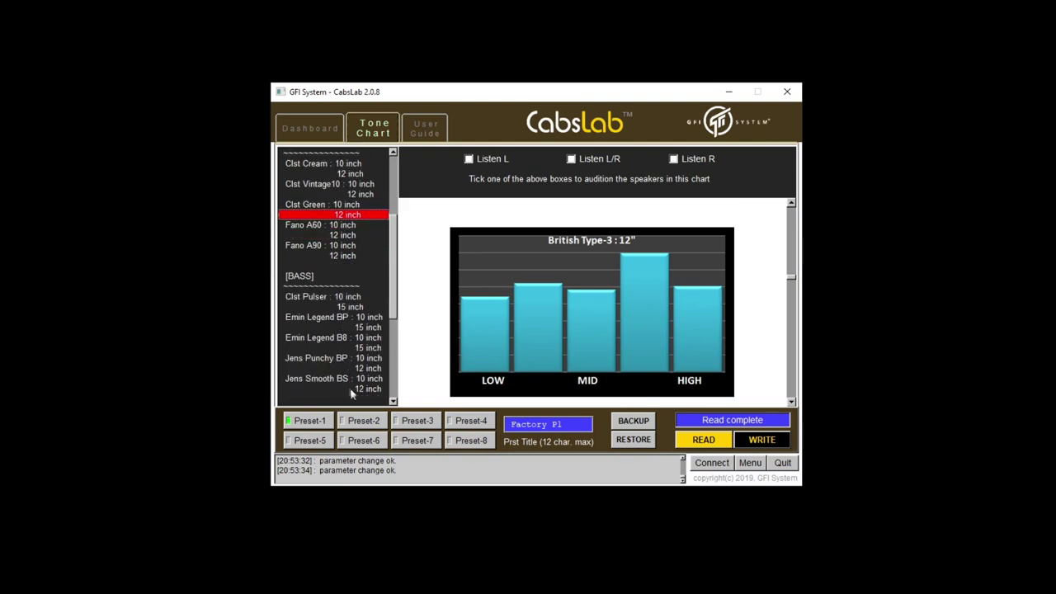
click(366, 390)
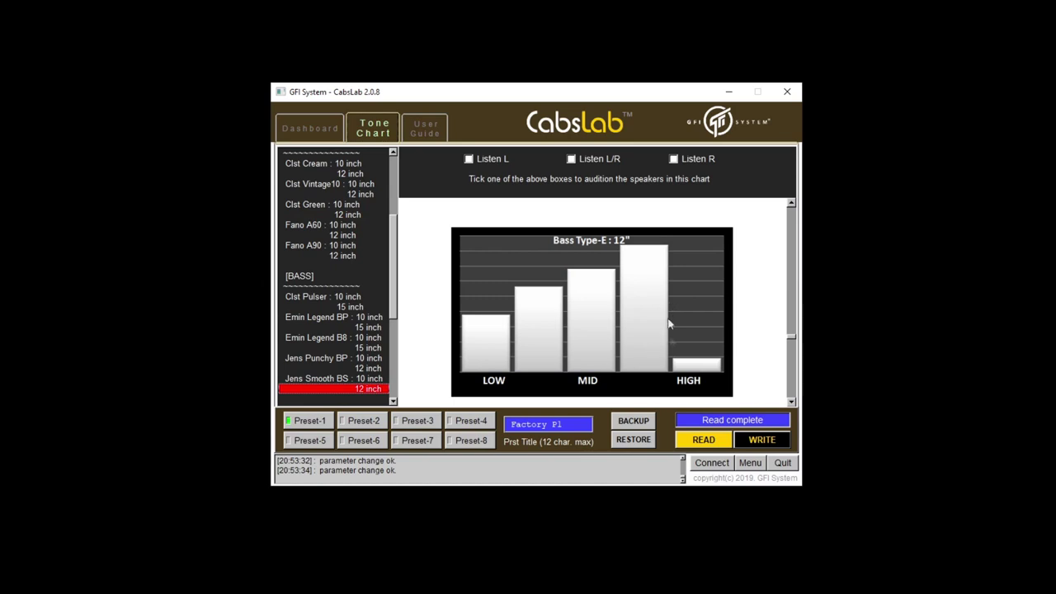
scroll(330, 314, down, 4)
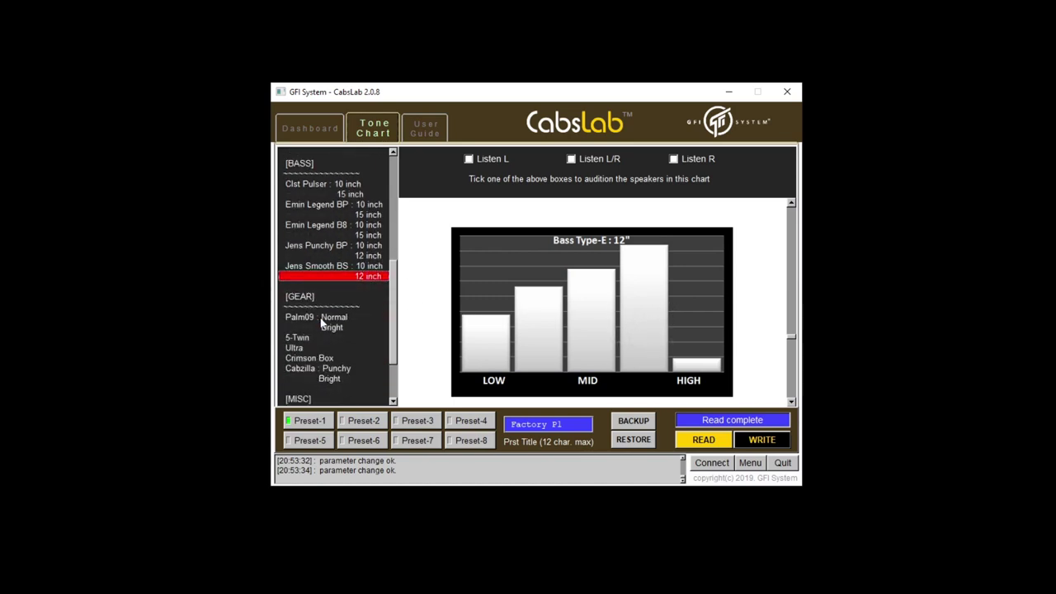
click(326, 322)
click(329, 328)
click(322, 357)
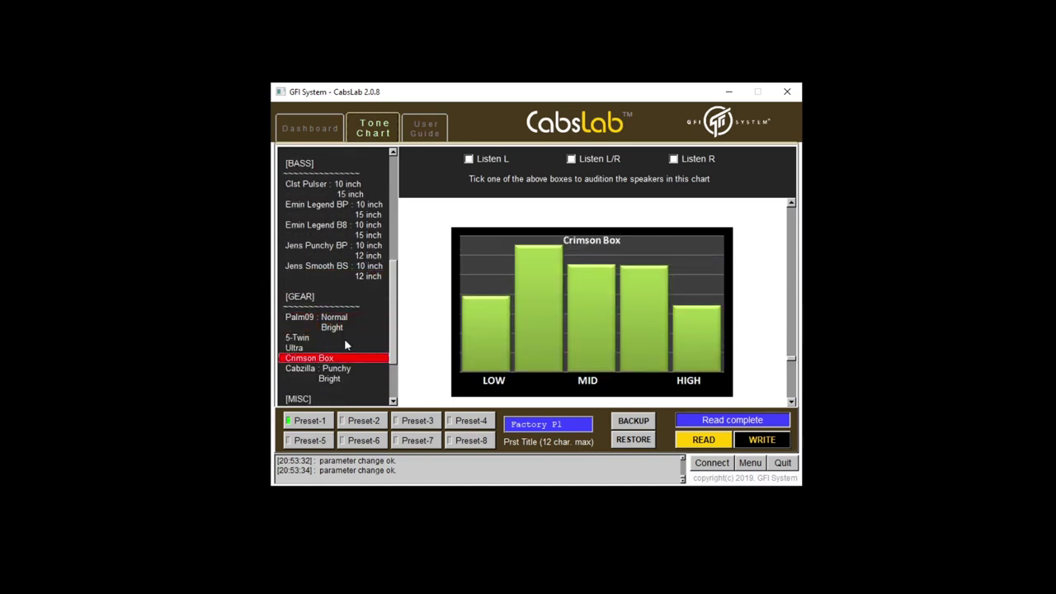
Step: Examine the miscellaneous tone charts: Full-Range Speaker, Telephone C, B and A, Megaphone and Horn
scroll(345, 342, down, 4)
click(338, 340)
click(330, 370)
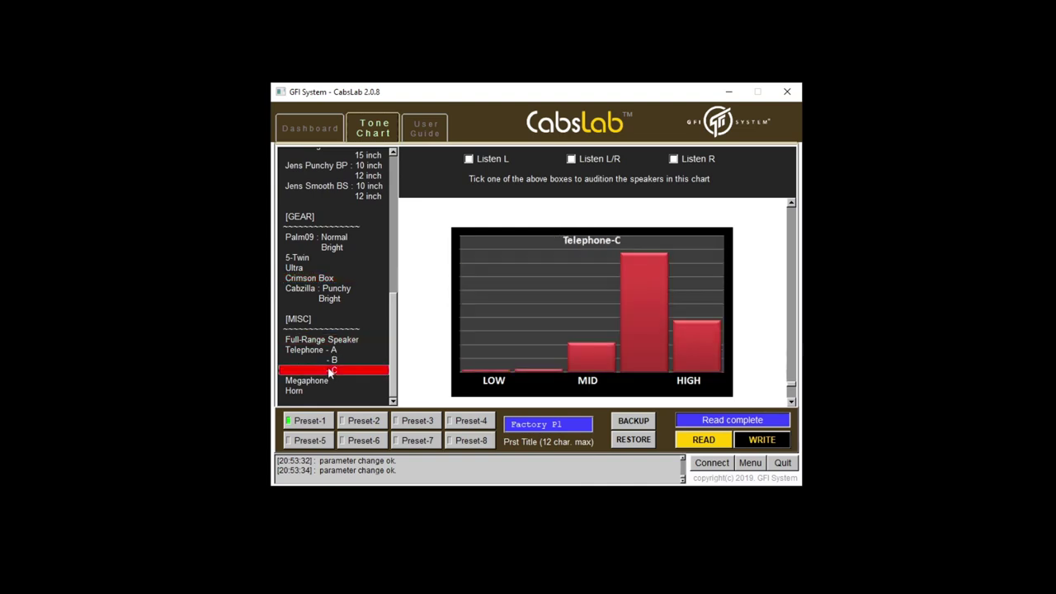
click(339, 361)
click(338, 353)
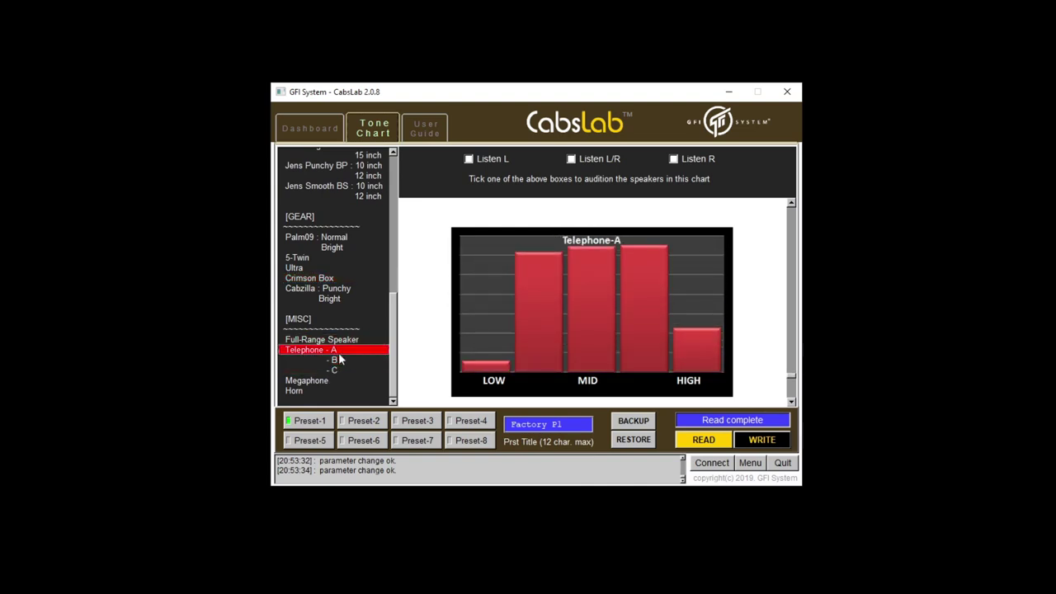
click(312, 382)
click(312, 391)
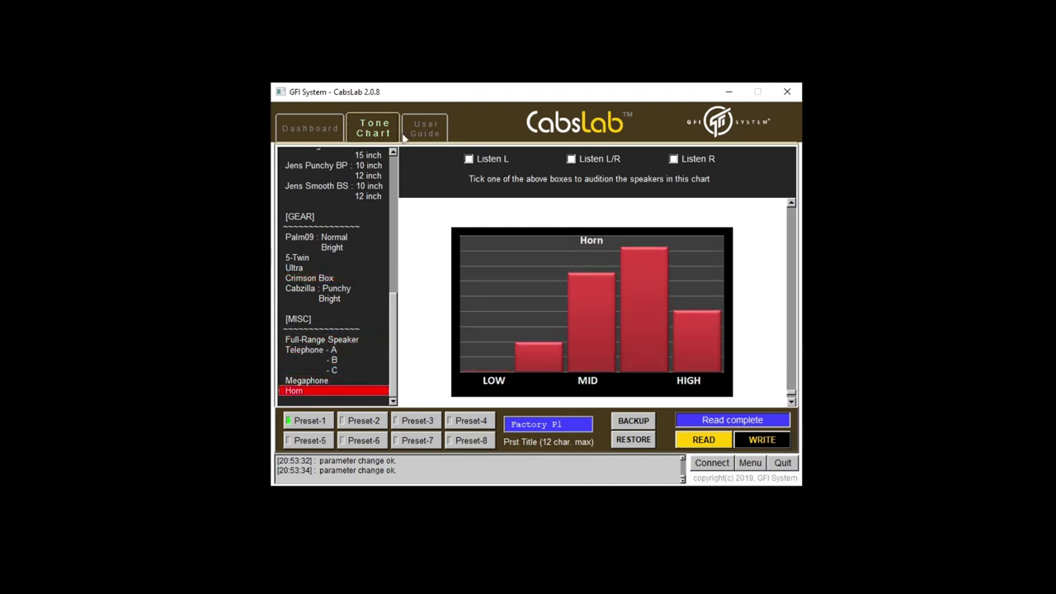
Step: Return to the dashboard and switch the preset to Stereo Cabs mode
click(307, 130)
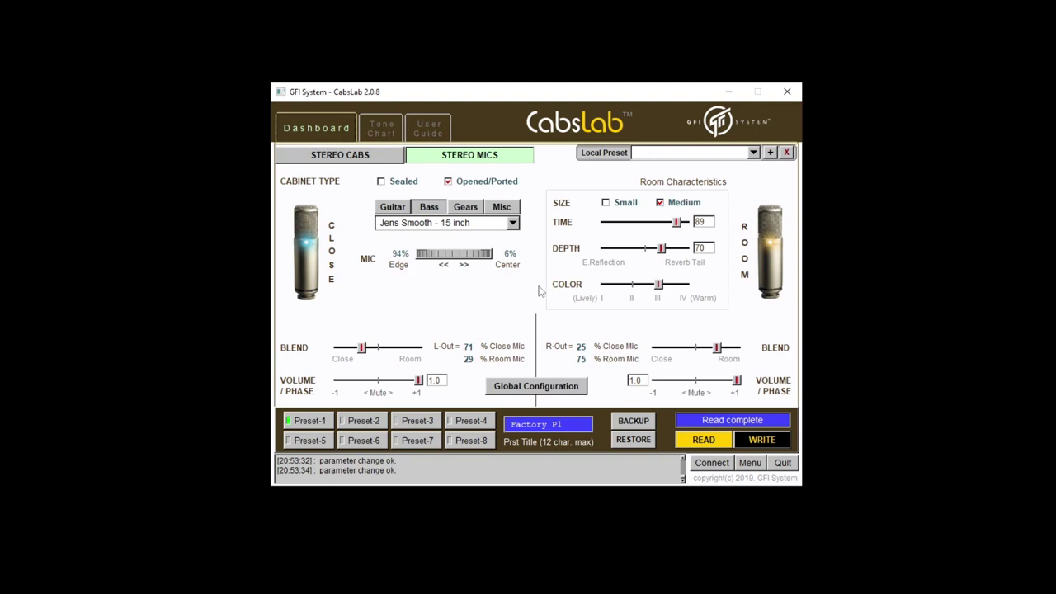
click(347, 154)
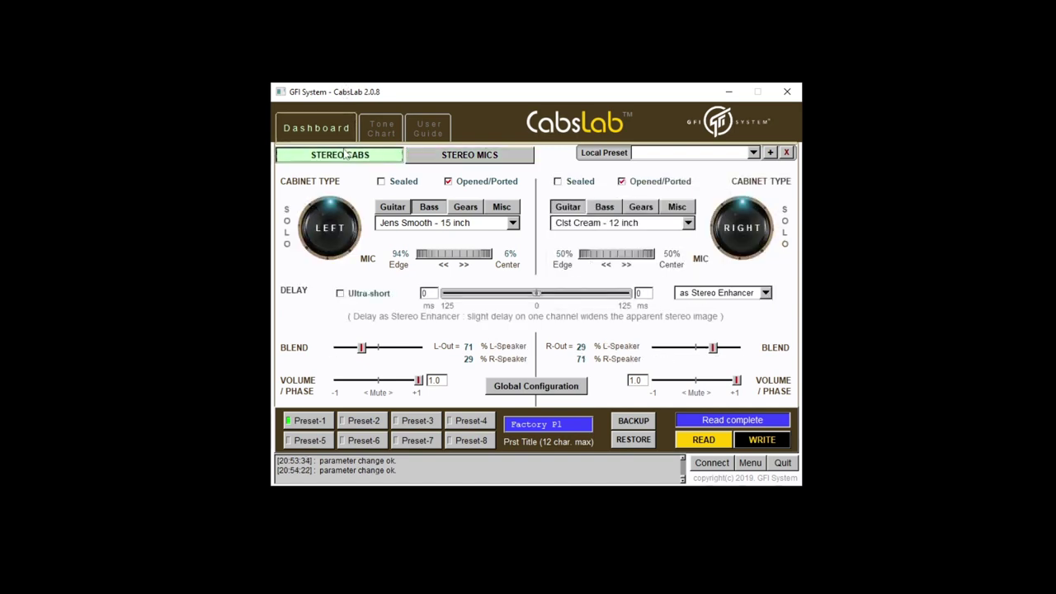